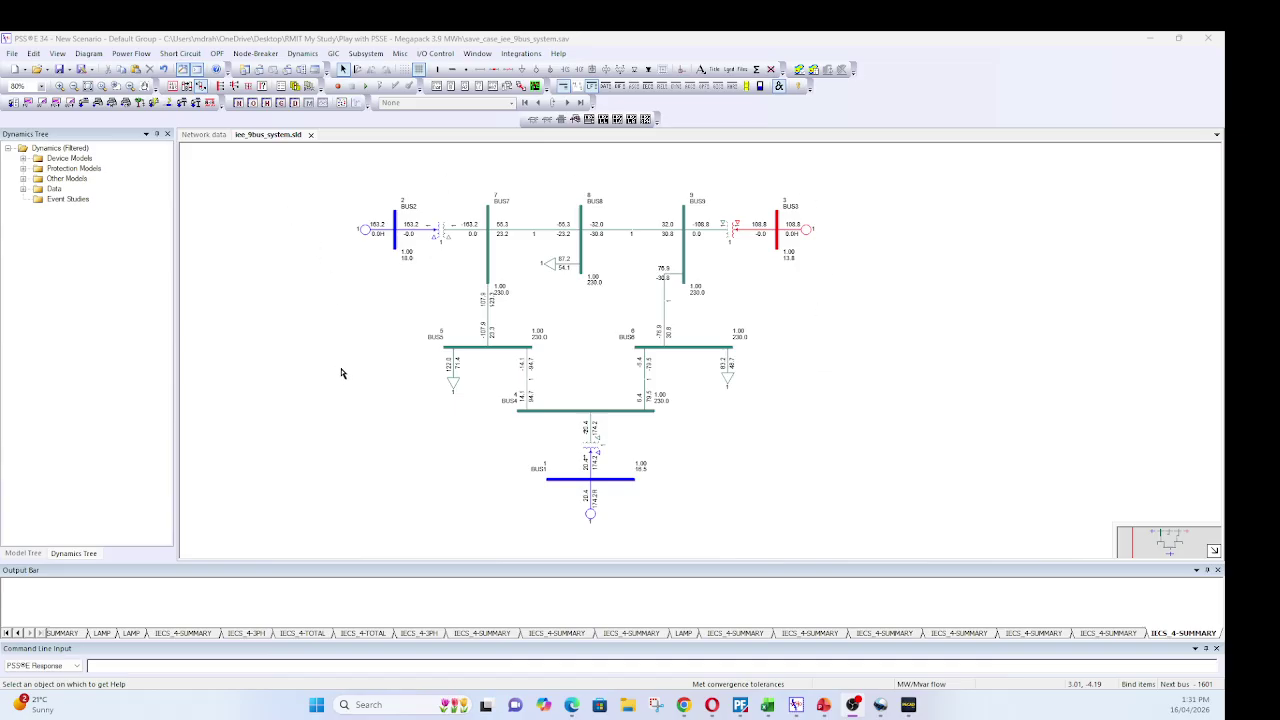
- Set up an IEC 60909 fault calculation for a three phase fault with the Fault current summary table as output
scroll(572, 316, "up", 1)
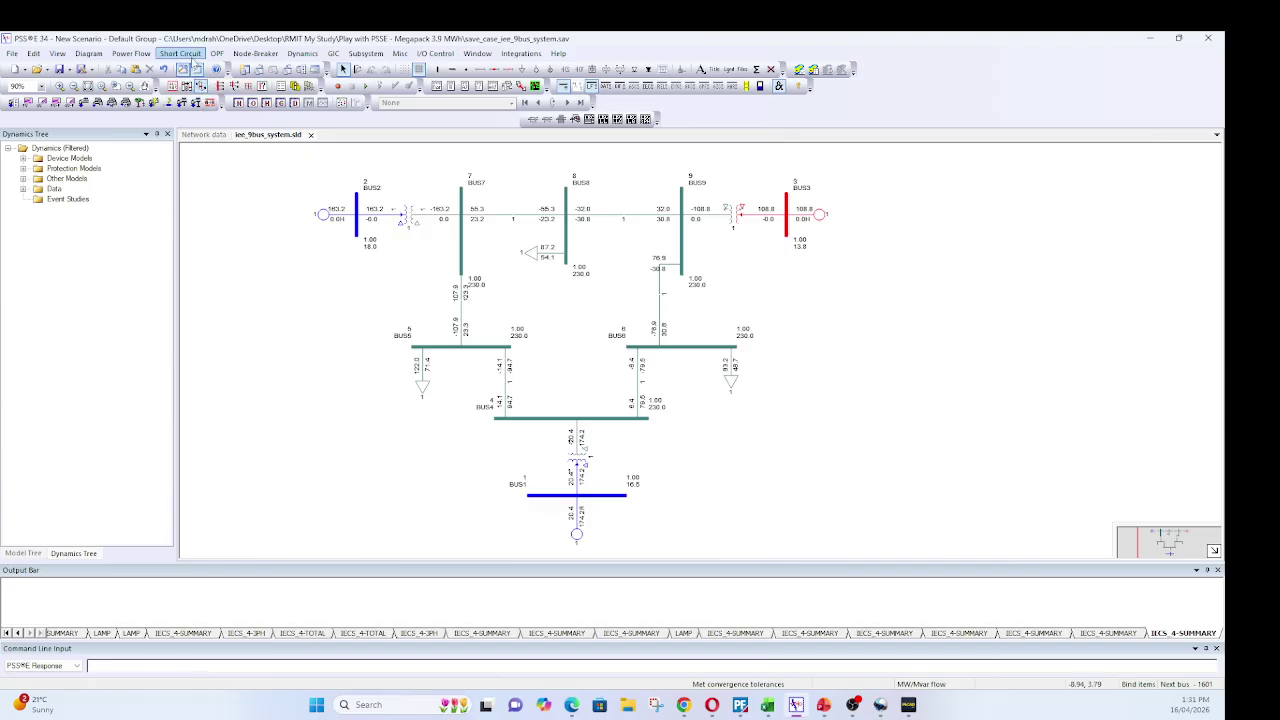
left_click(181, 54)
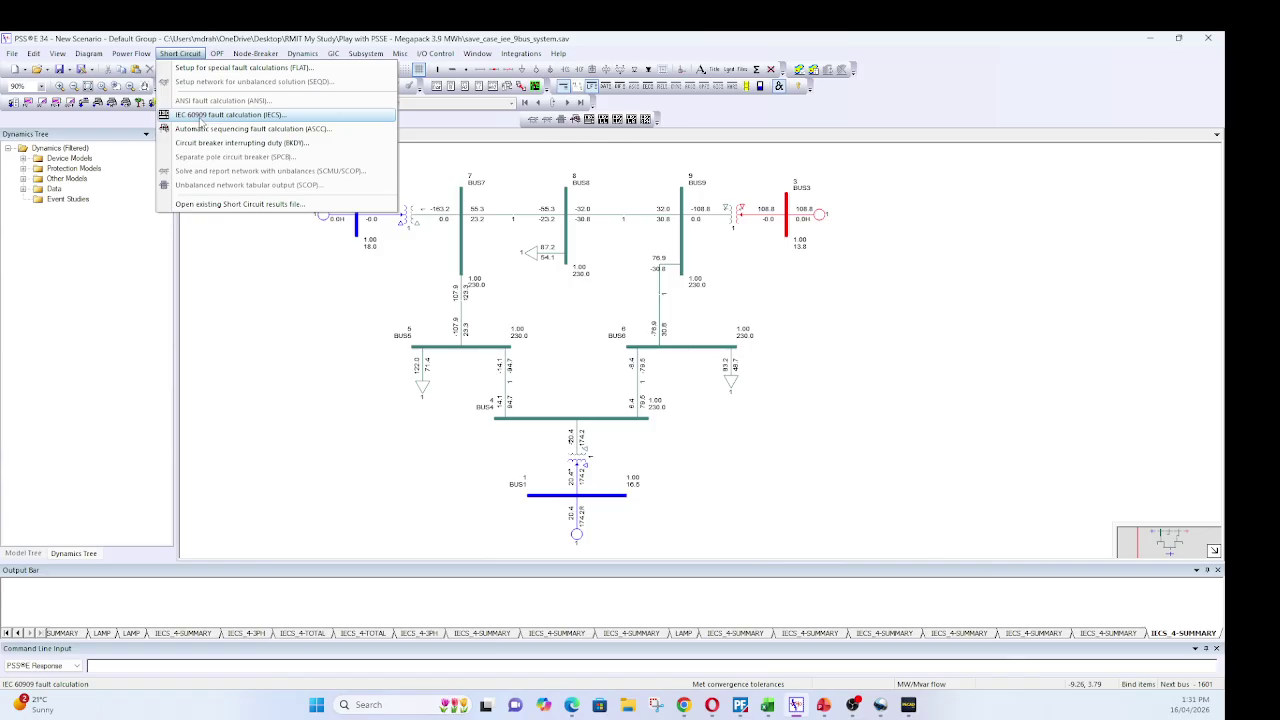
left_click(193, 118)
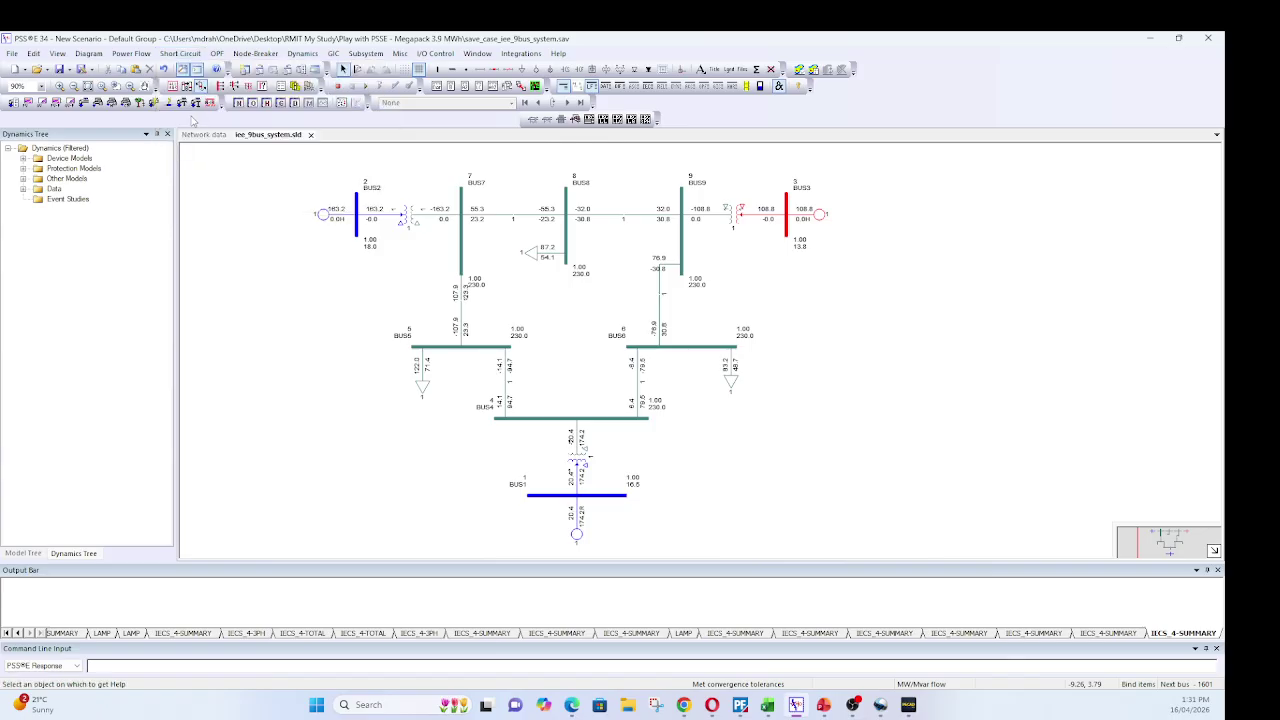
left_click_drag(235, 66, 407, 110)
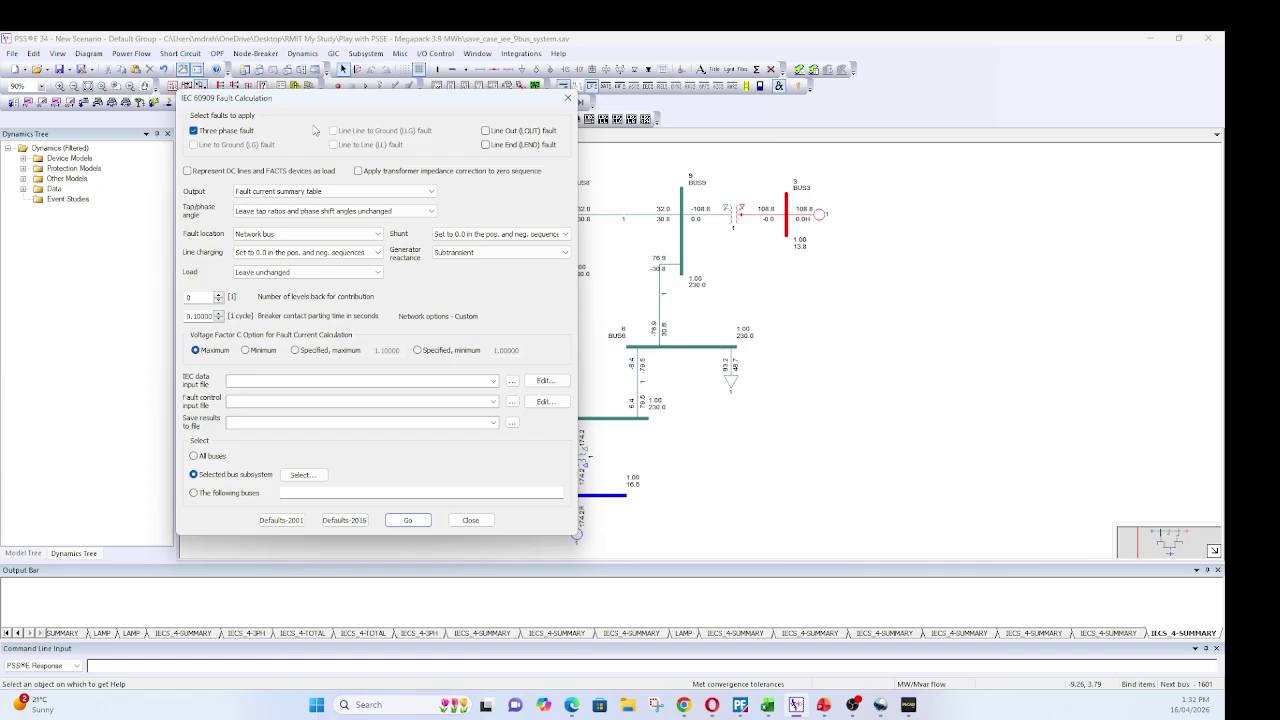
left_click(194, 131)
left_click(194, 131)
left_click(368, 195)
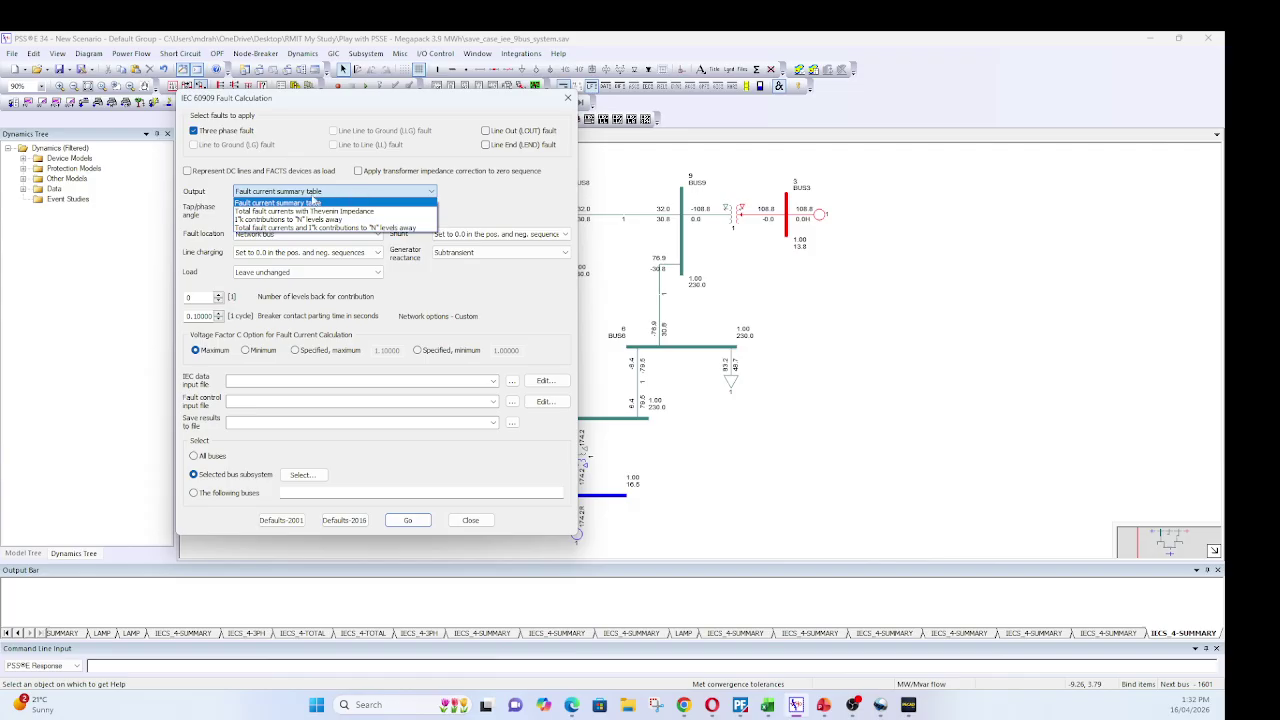
left_click(296, 204)
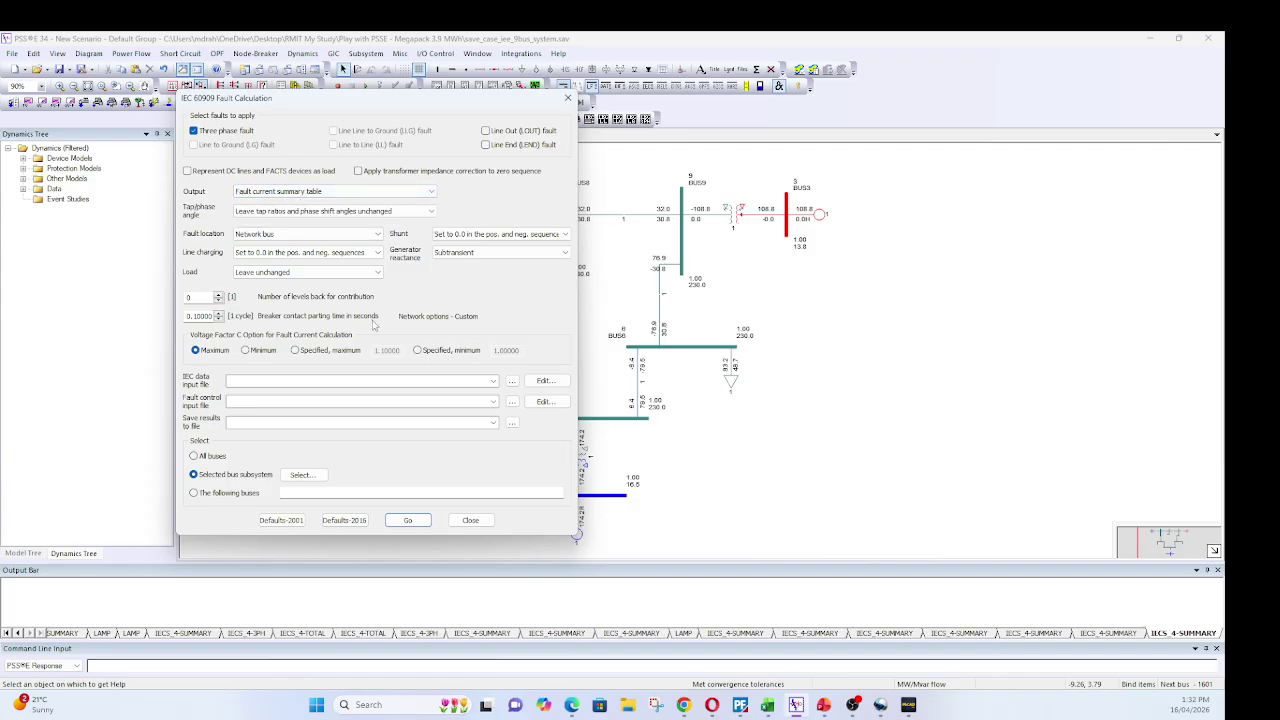
- Run the fault calculation for all buses and enlarge the output area to read the full report
left_click(222, 459)
left_click(410, 520)
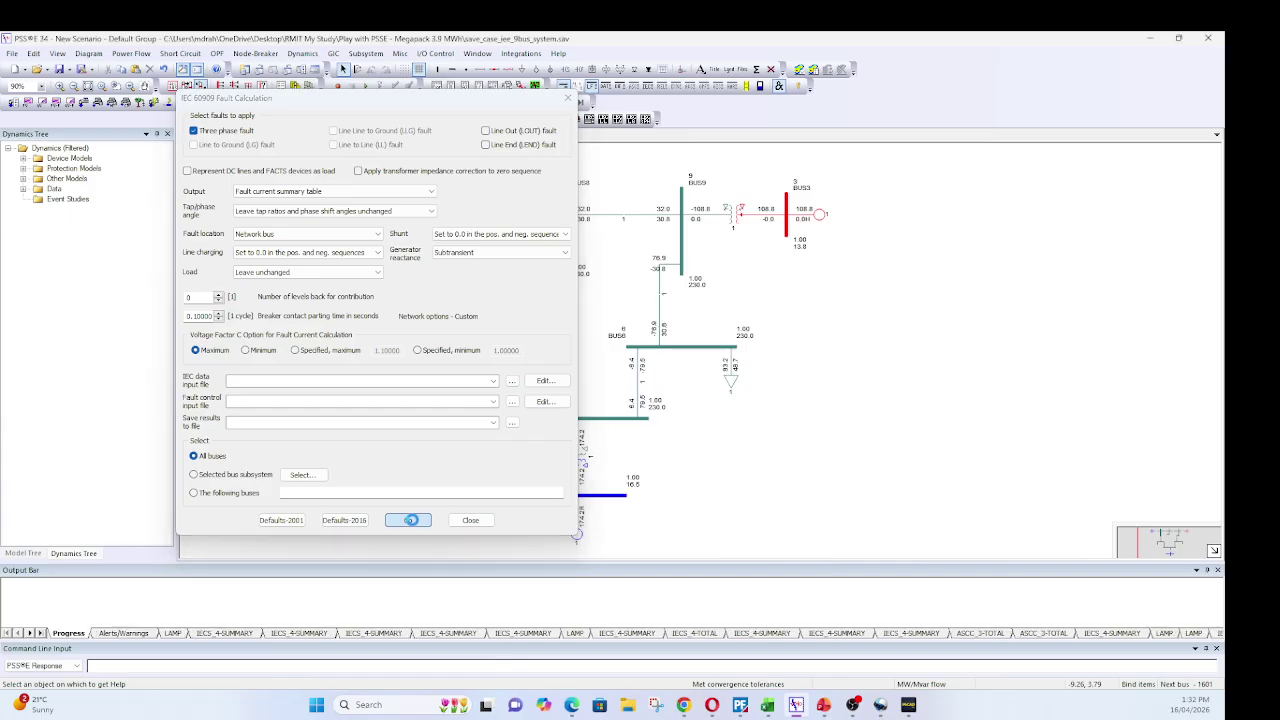
left_click(470, 520)
left_click_drag(463, 563, 464, 244)
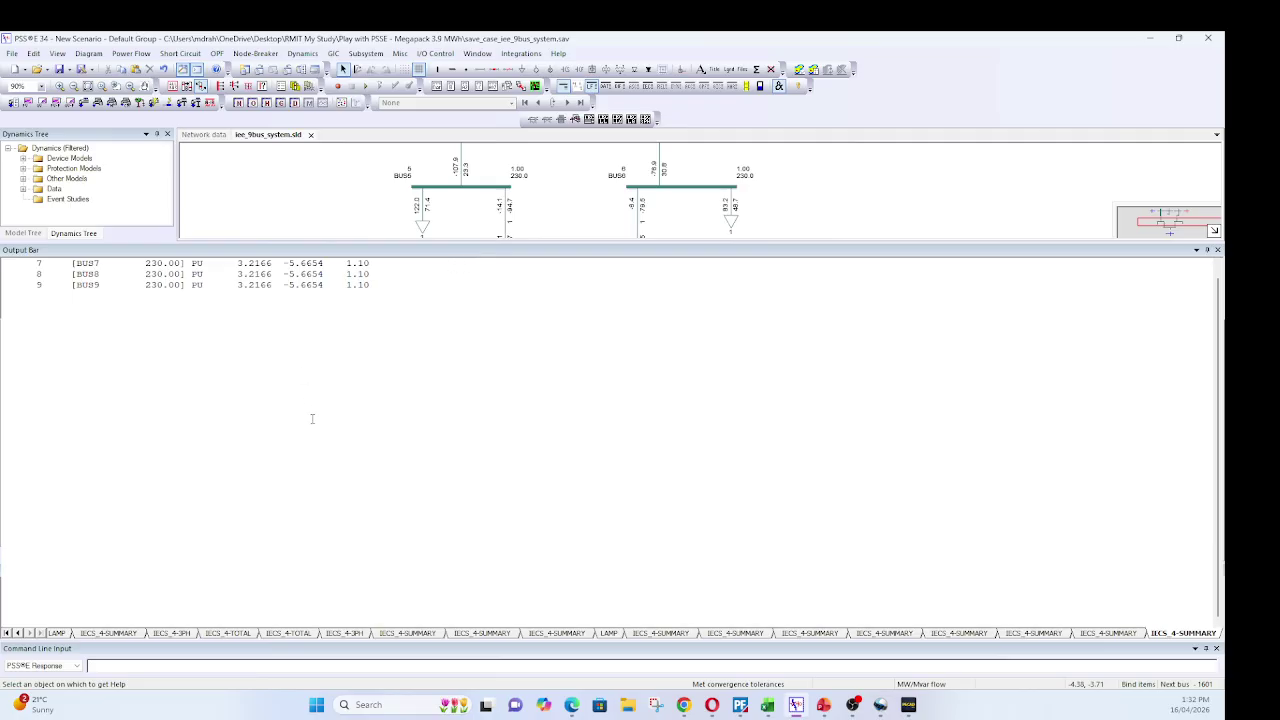
scroll(360, 446, "down", 1)
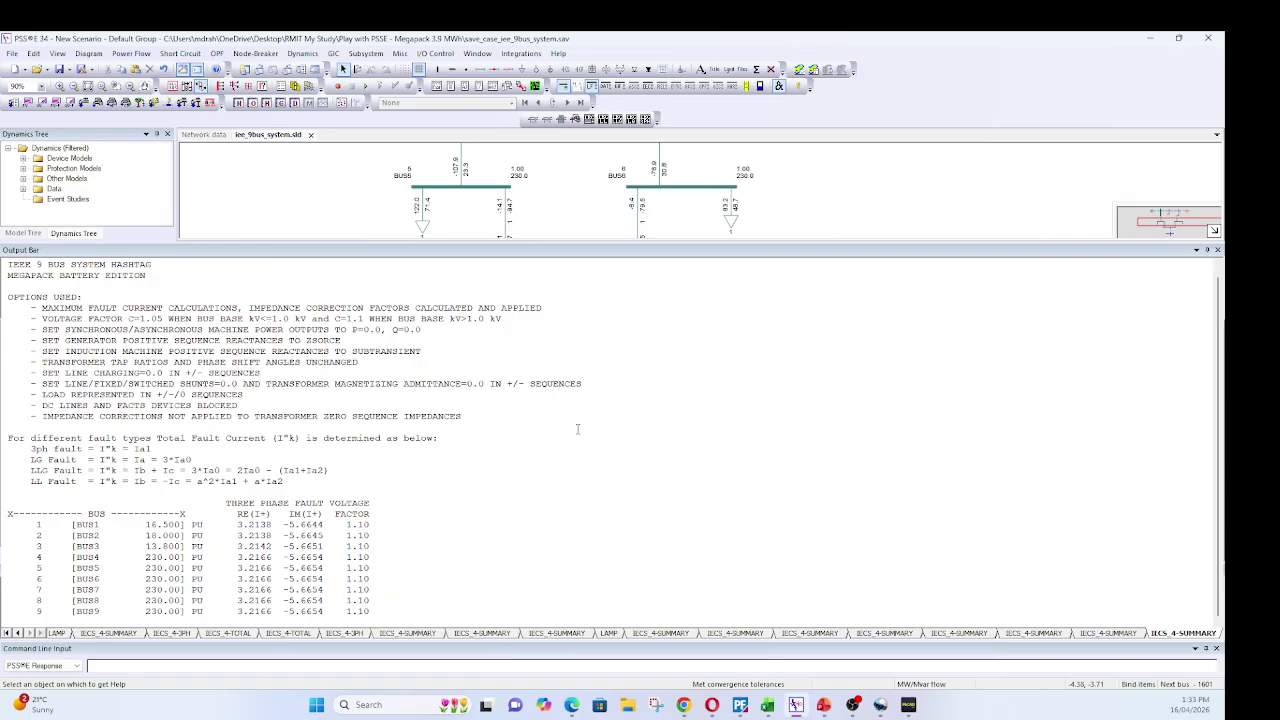
- Clear the short-circuit report and shrink the output area to reveal the whole single-line diagram
right_click(471, 467)
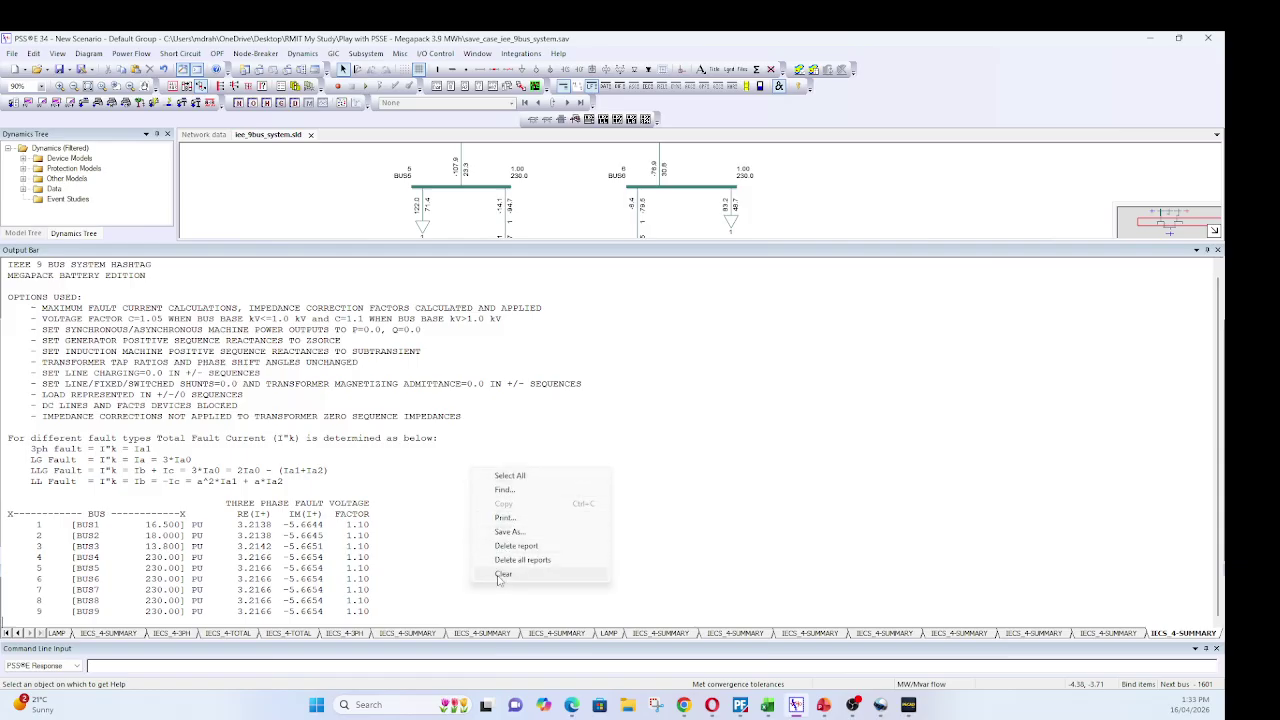
left_click(502, 575)
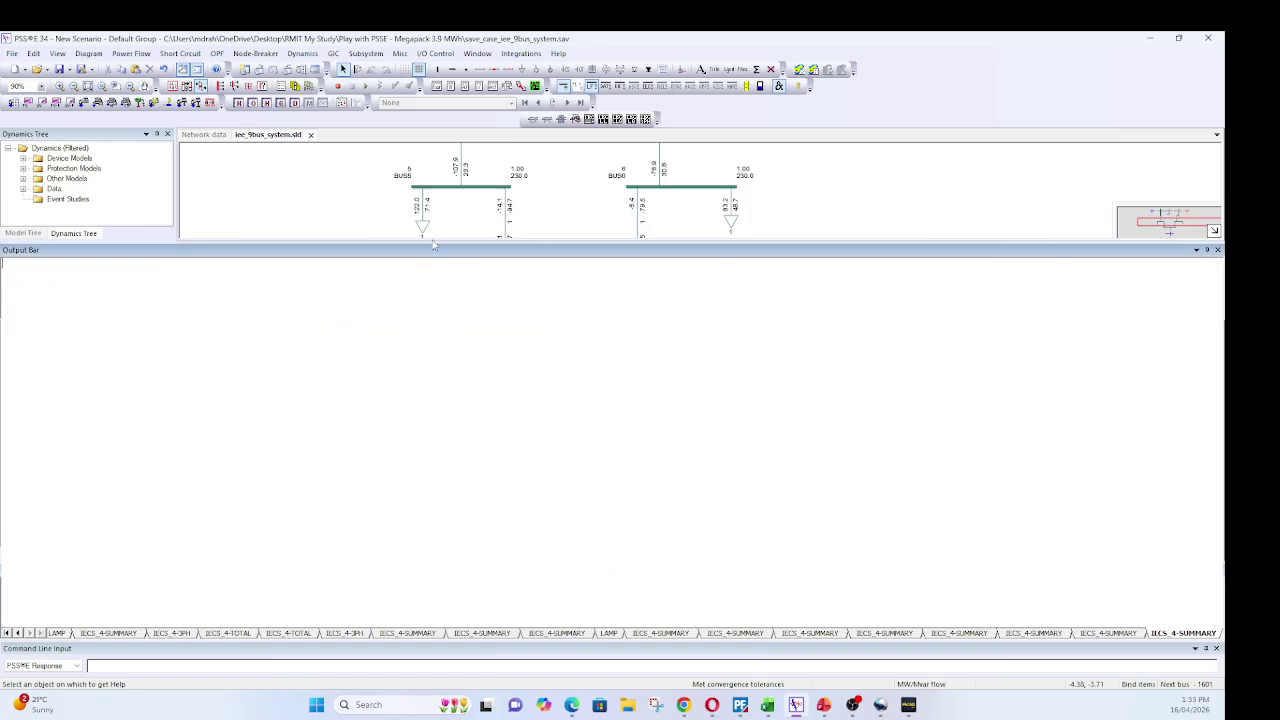
left_click_drag(432, 241, 446, 582)
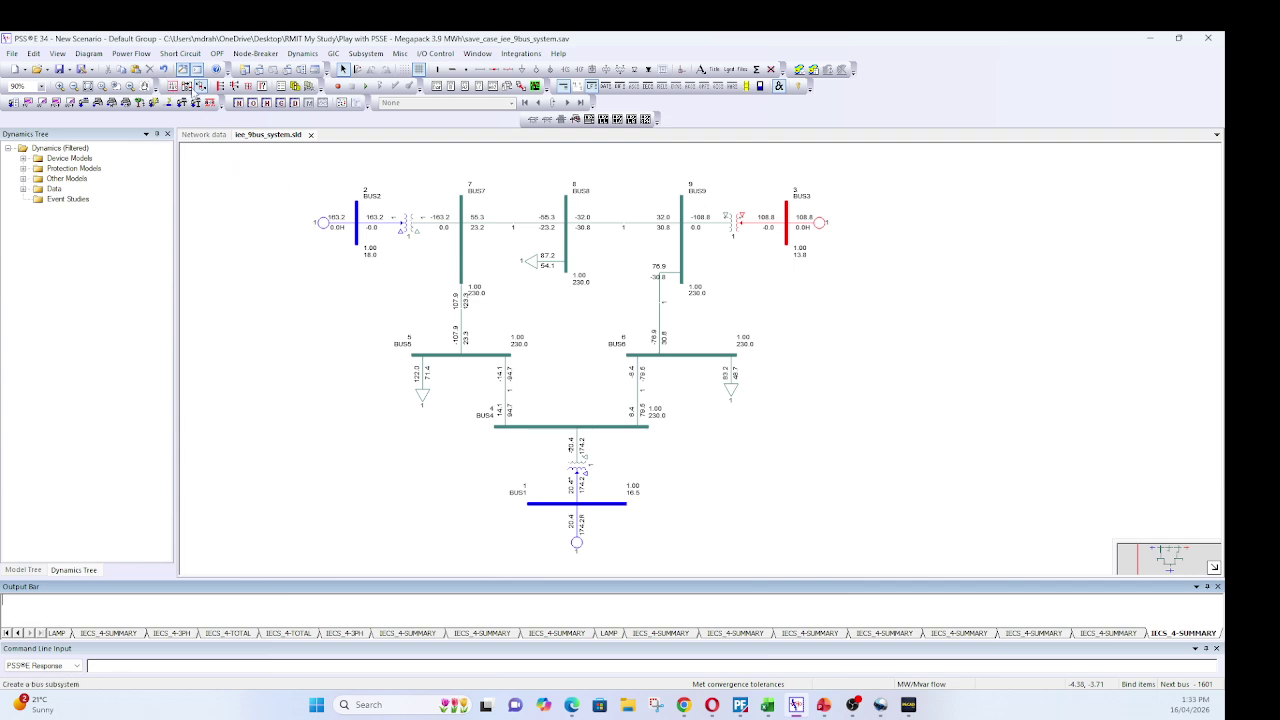
- Reopen the IEC 60909 fault calculation, restrict it to a selected bus subsystem and open the subsystem selector
left_click(184, 56)
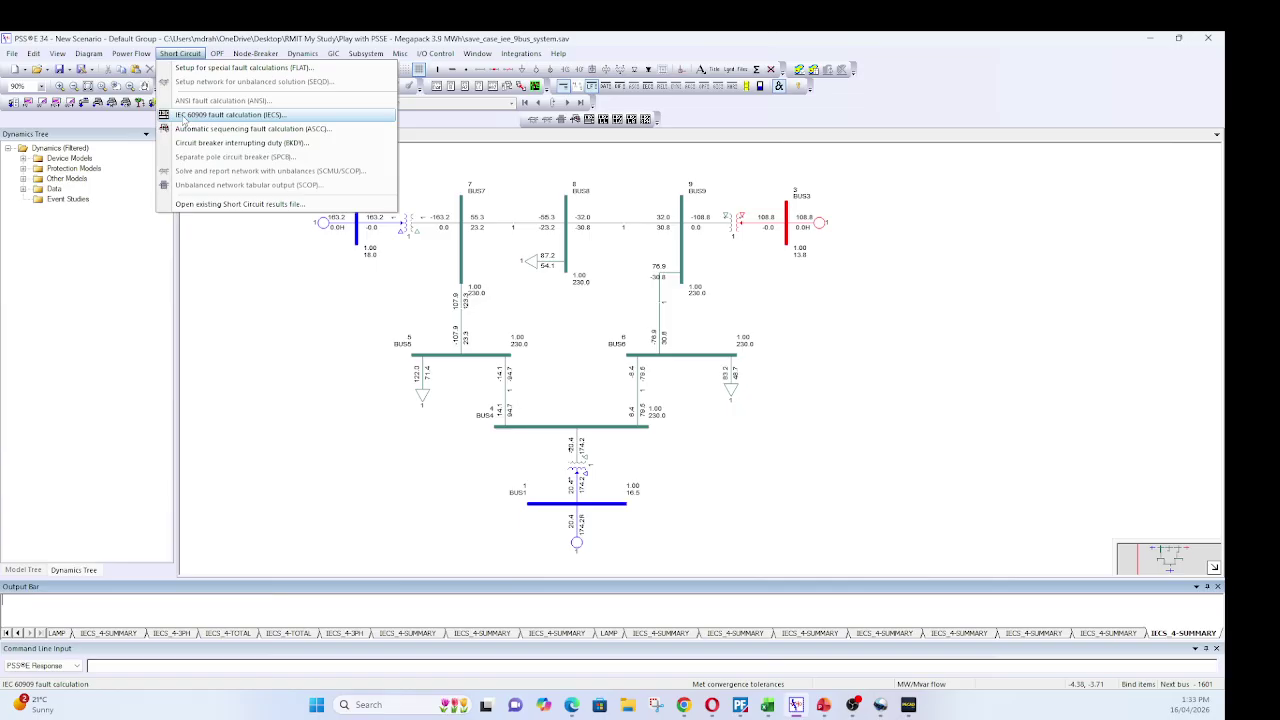
left_click(184, 117)
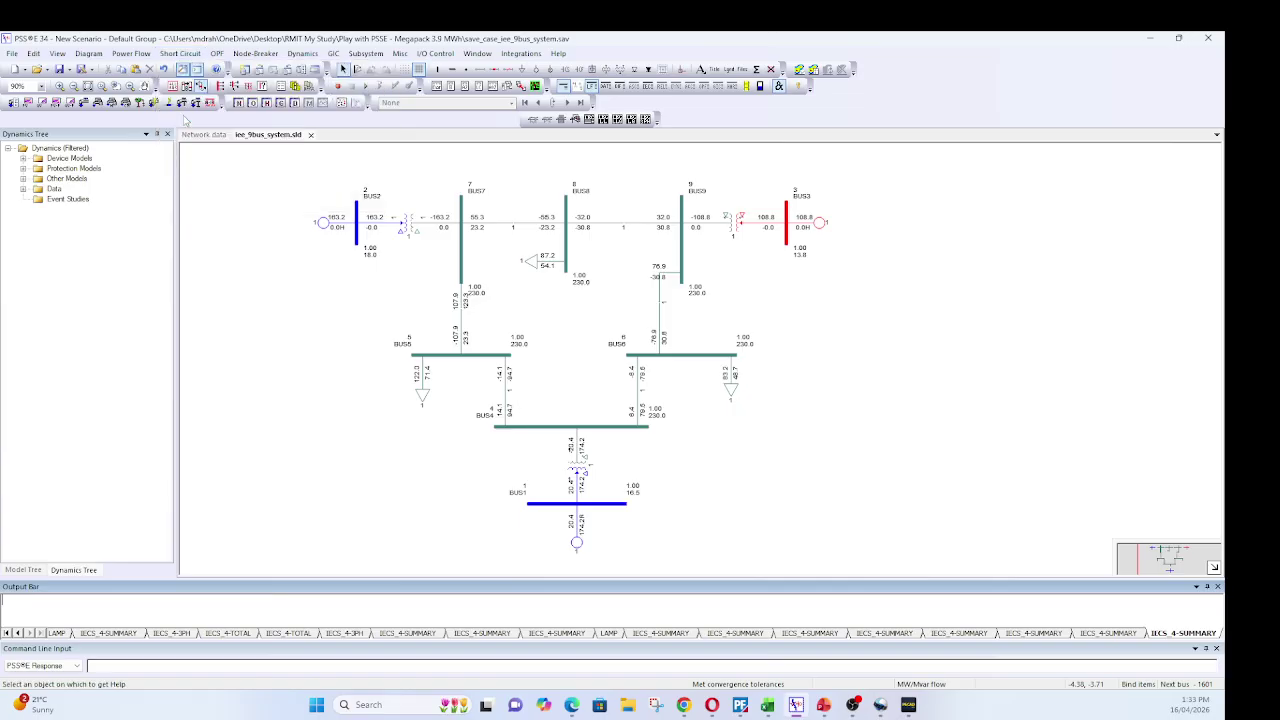
left_click_drag(206, 52, 440, 126)
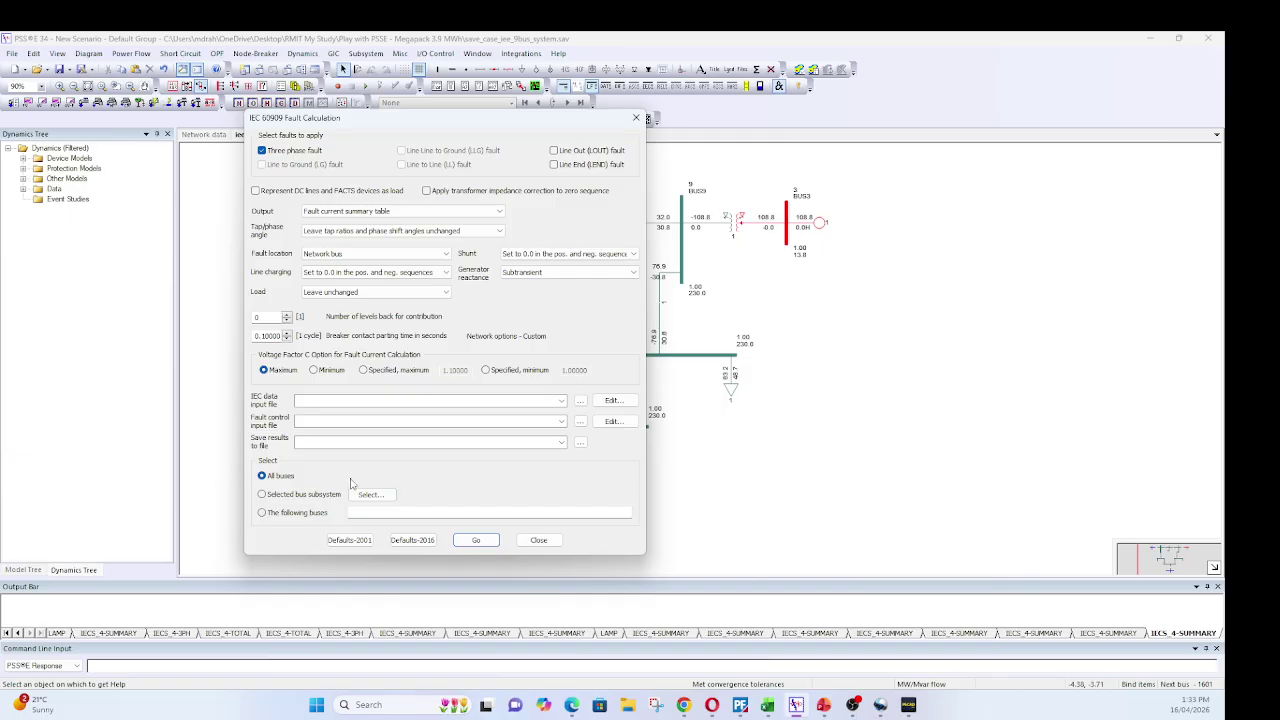
left_click(262, 495)
left_click(370, 495)
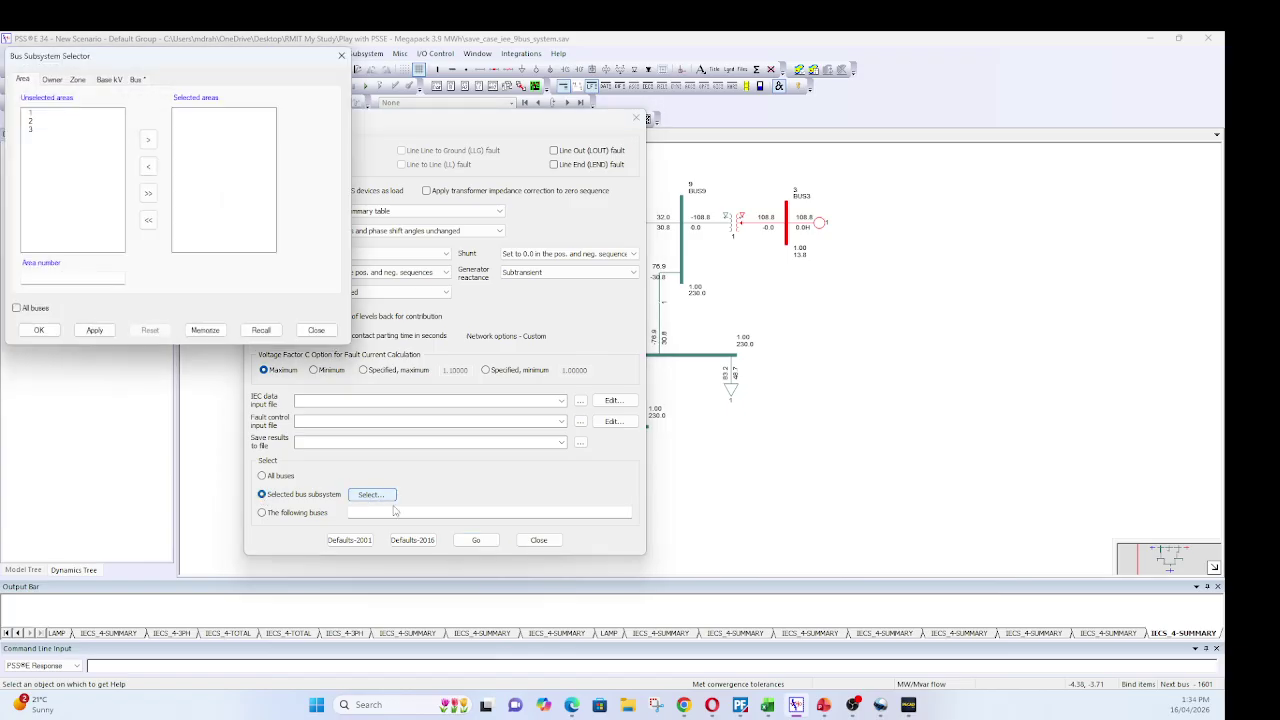
right_click(513, 611)
key("Escape")
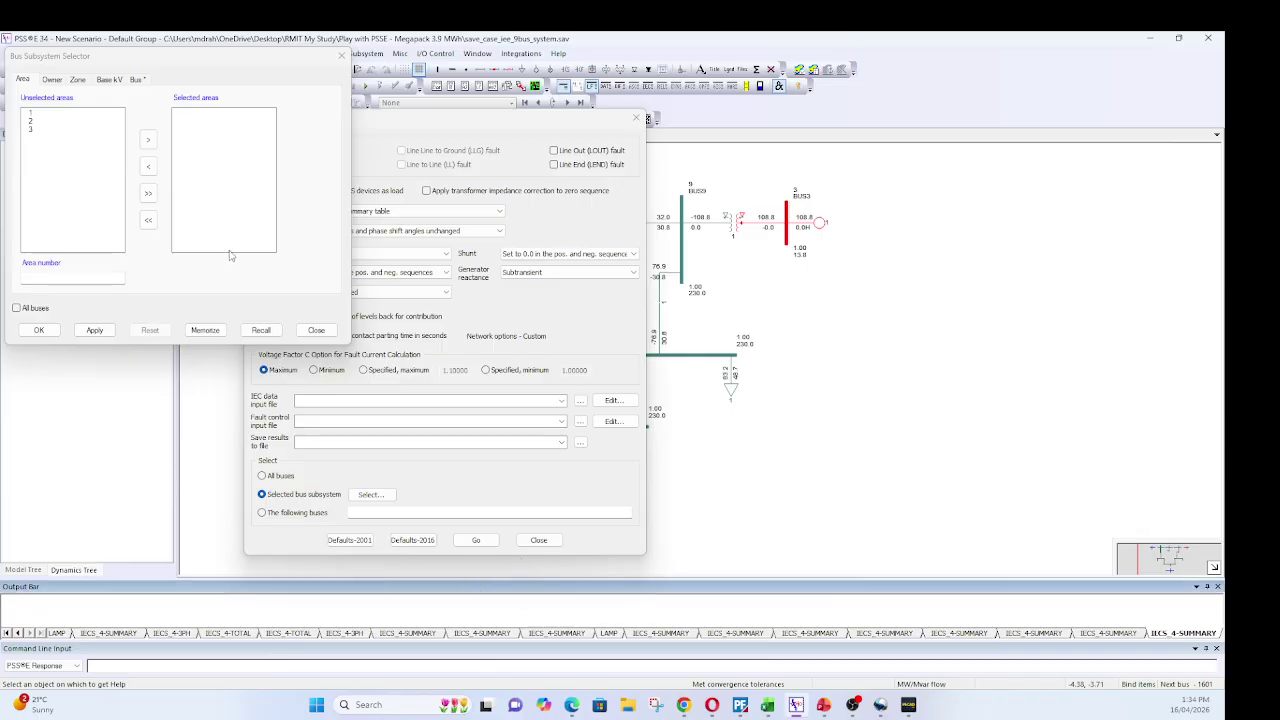
- Reselect BUS3 as the only bus in the subsystem and apply the selection
left_click(133, 82)
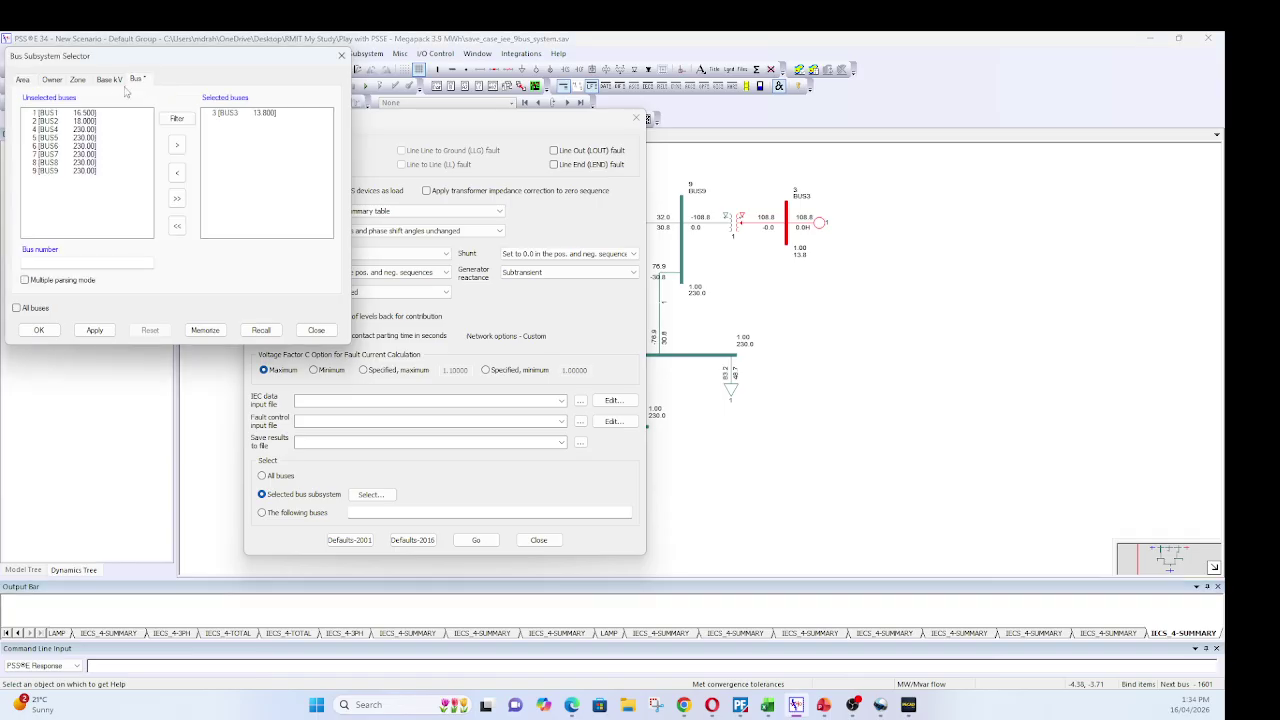
left_click(221, 113)
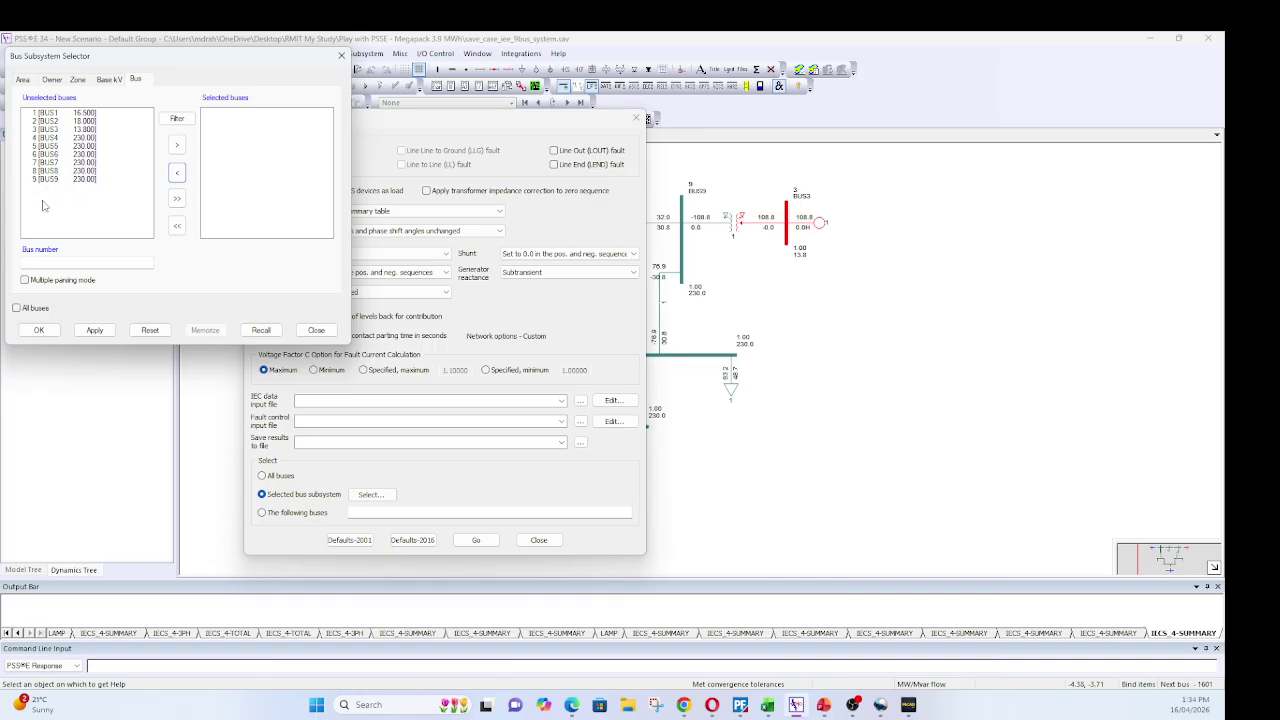
left_click(40, 129)
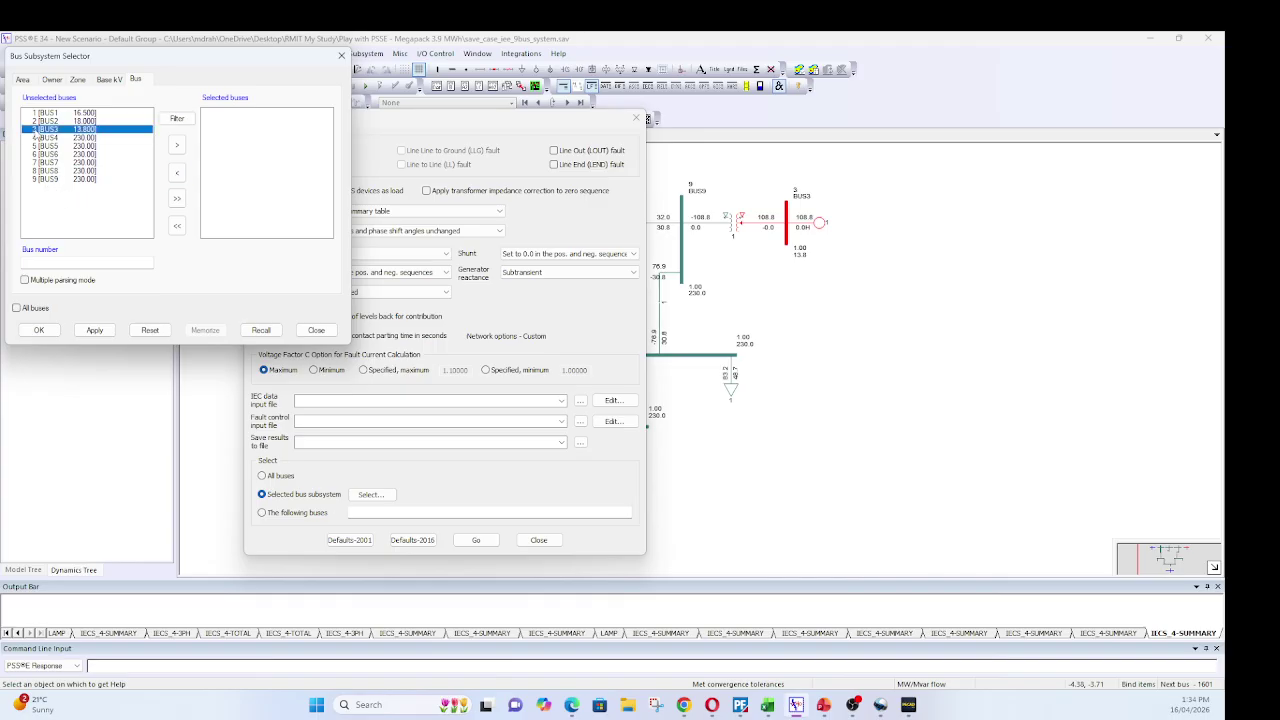
left_click(176, 146)
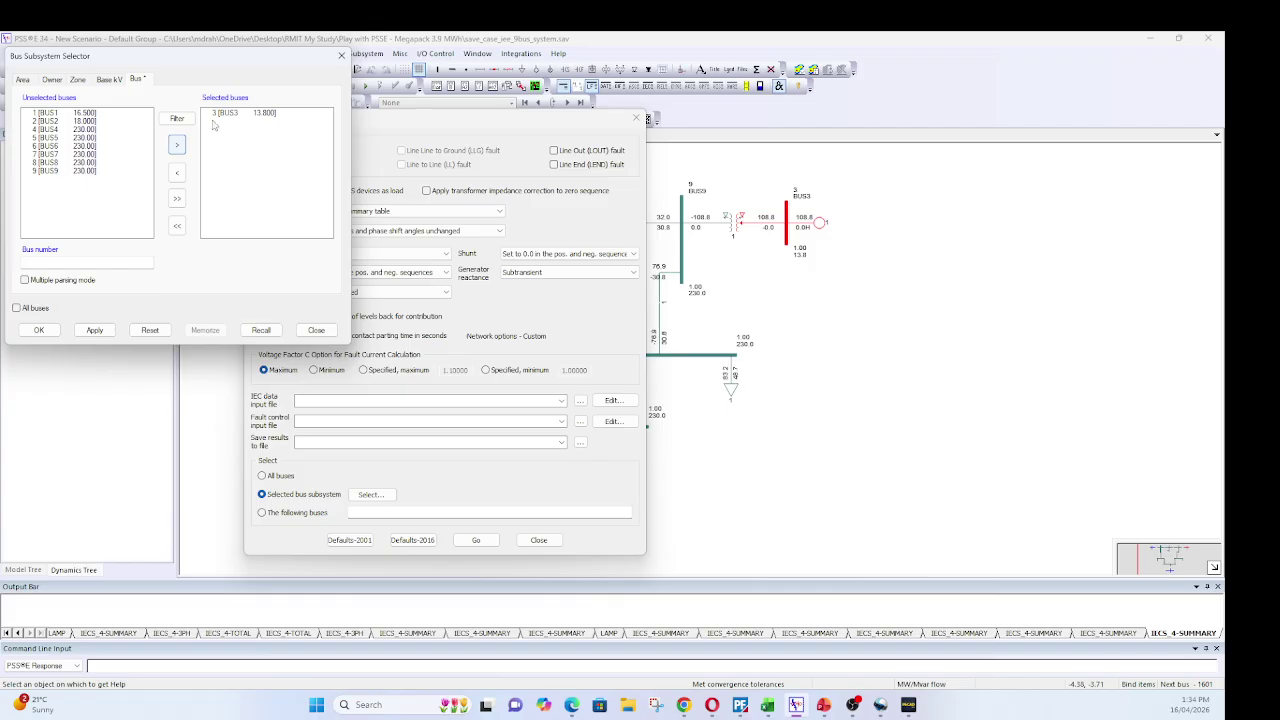
left_click(94, 331)
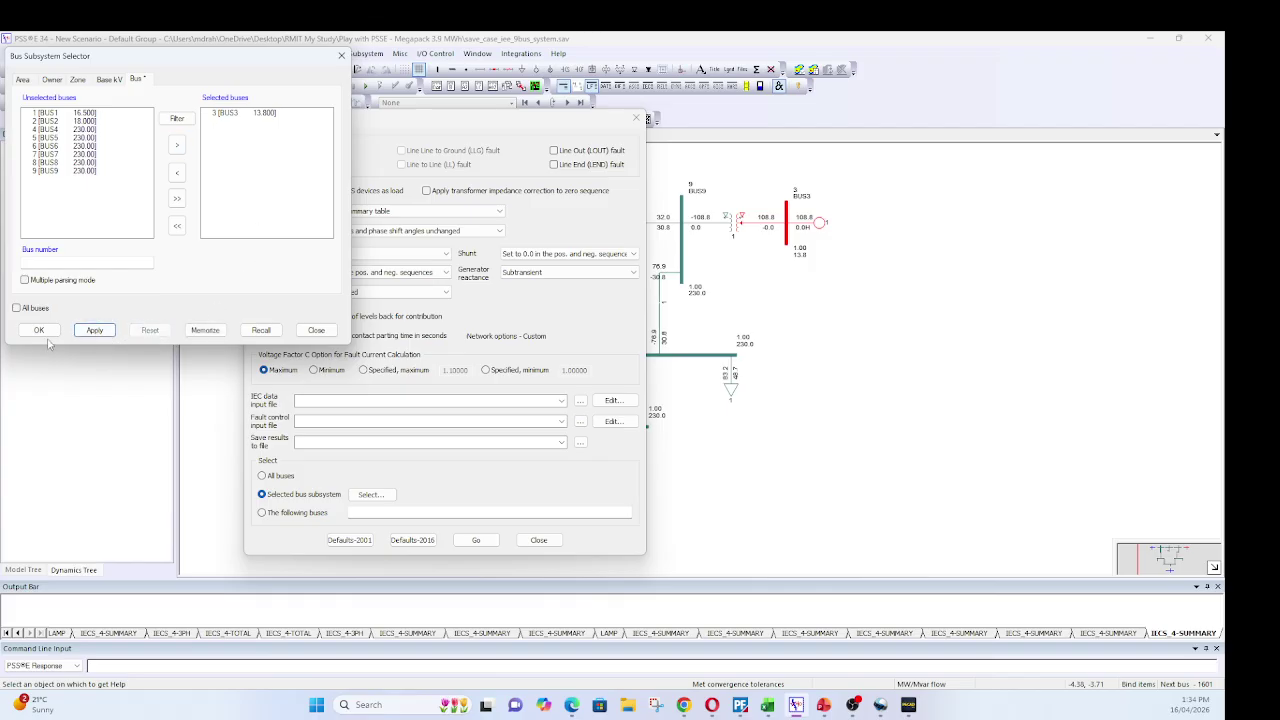
left_click(40, 331)
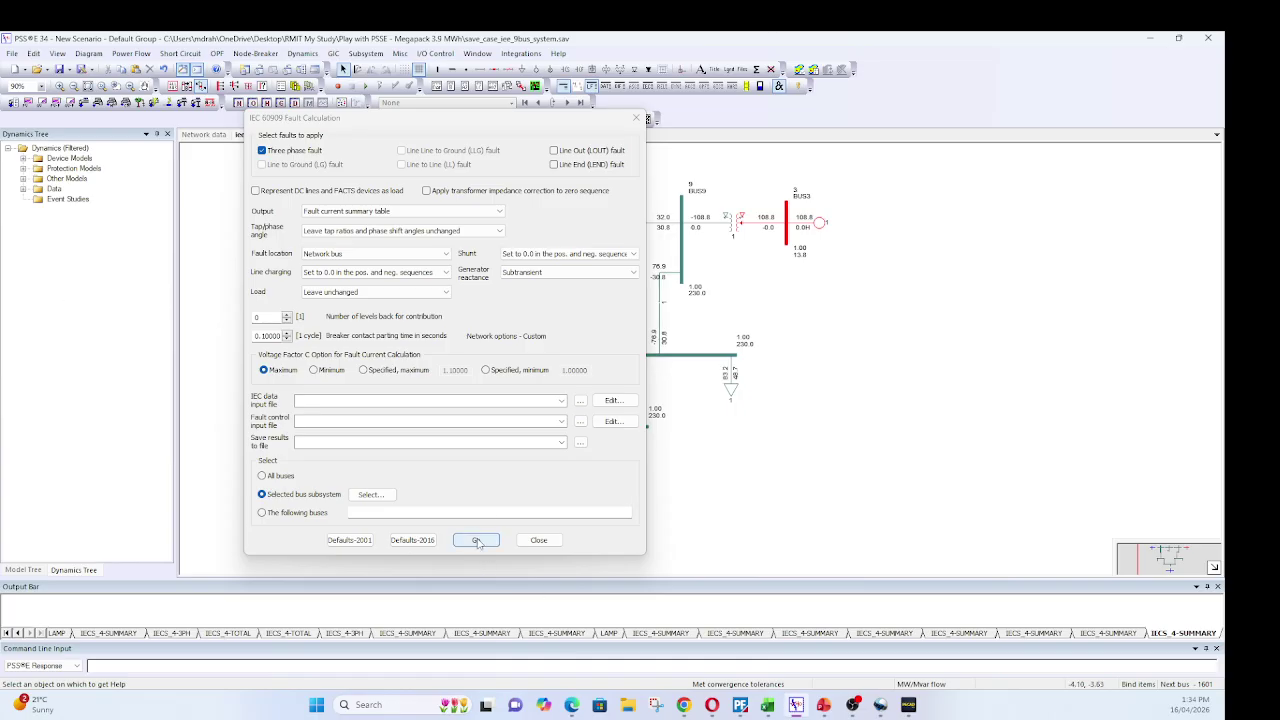
- Run the fault calculation for the selected subsystem and review its report, restoring the diagram view when done
left_click(476, 540)
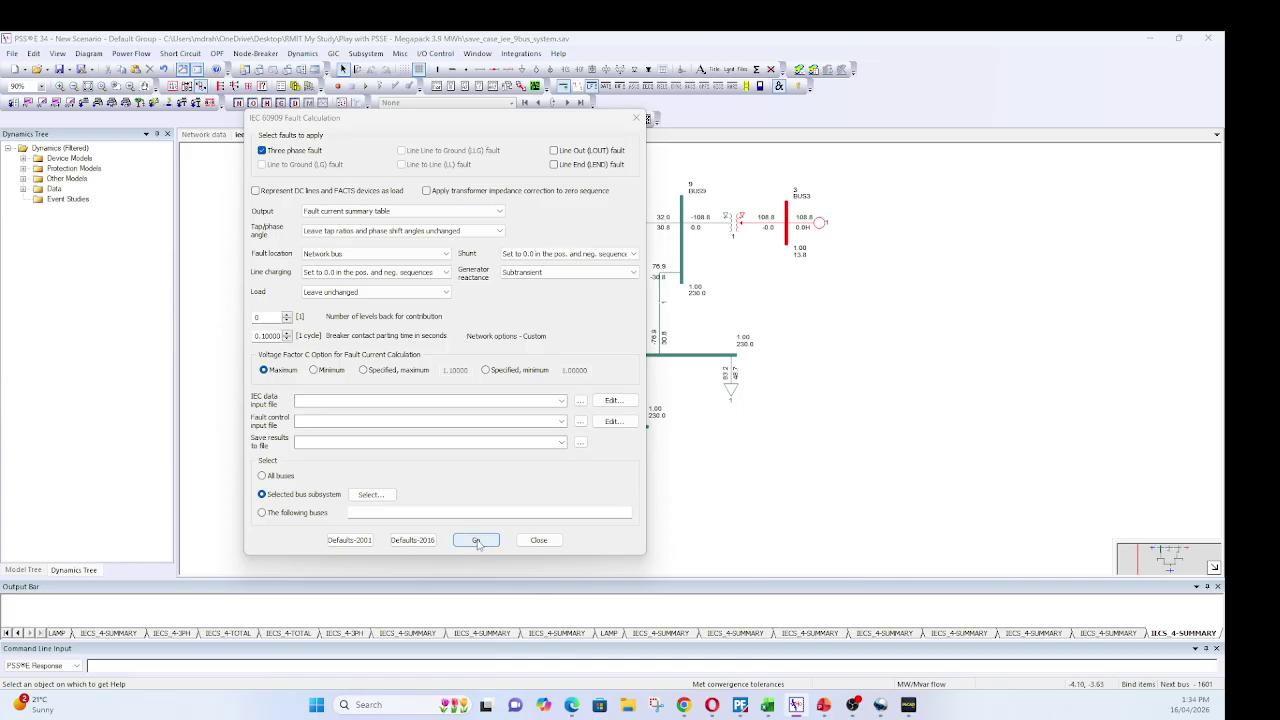
left_click(541, 542)
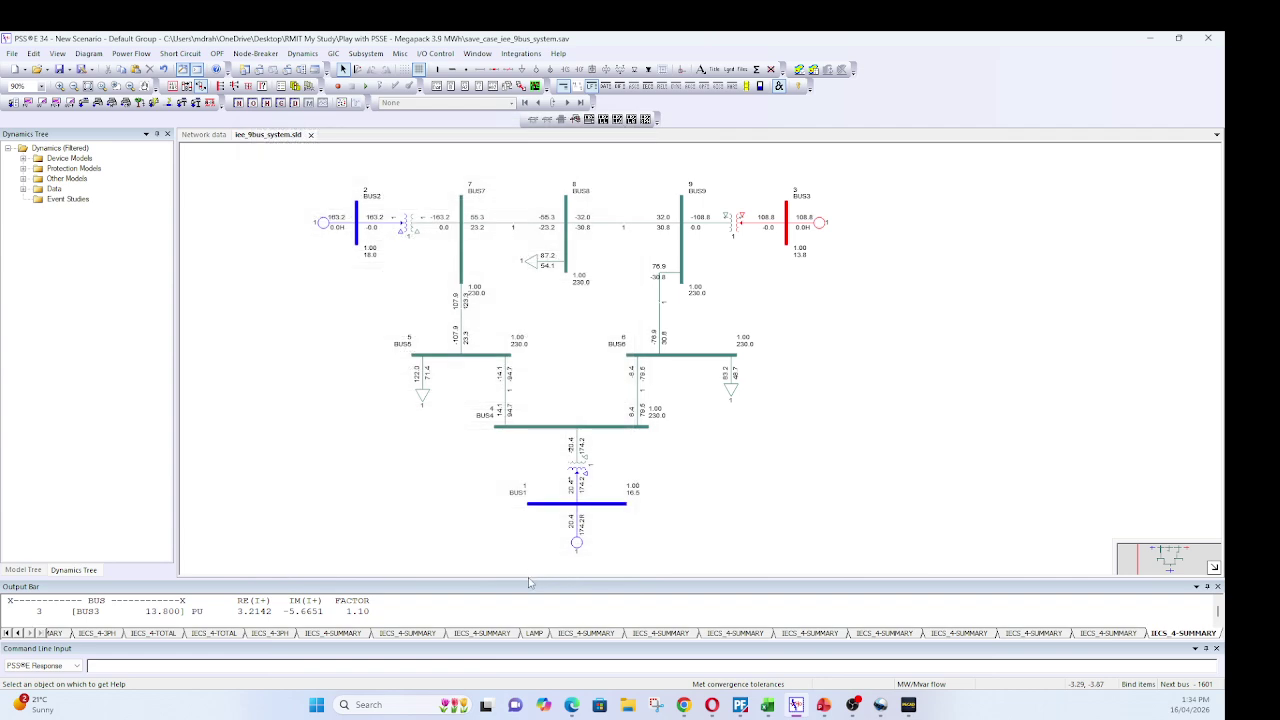
left_click_drag(530, 580, 537, 320)
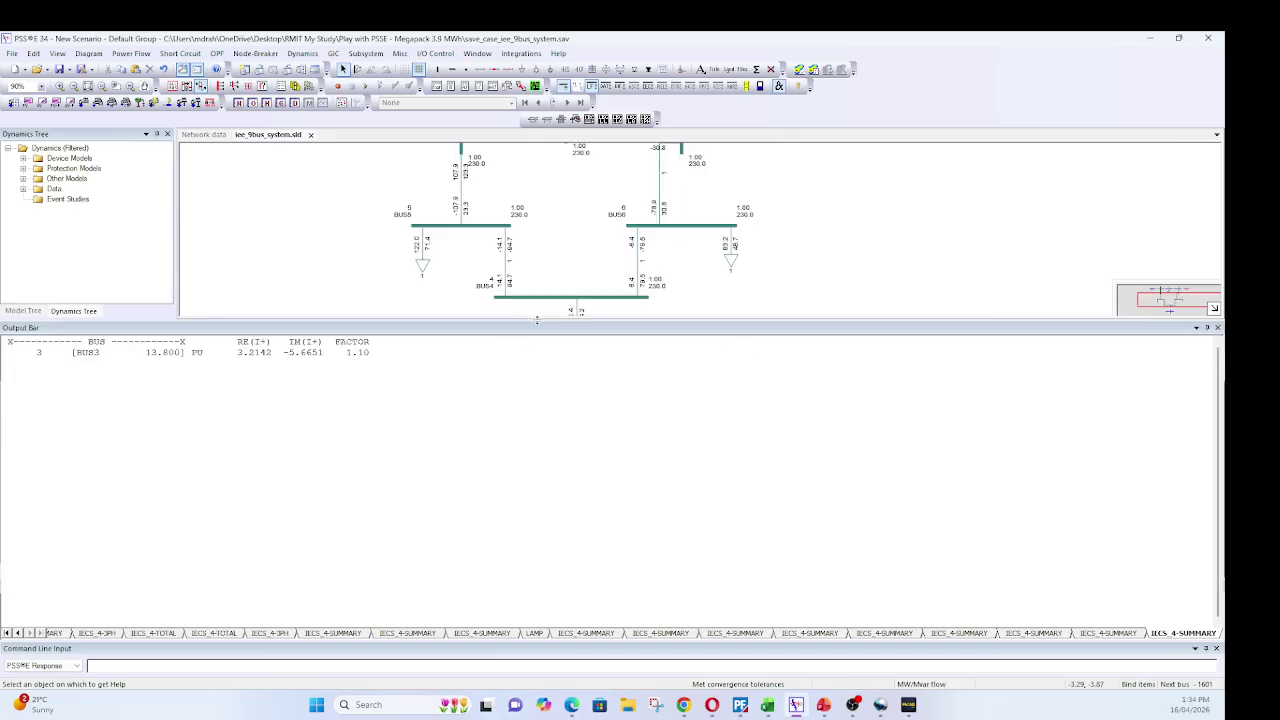
scroll(283, 462, "up", 8)
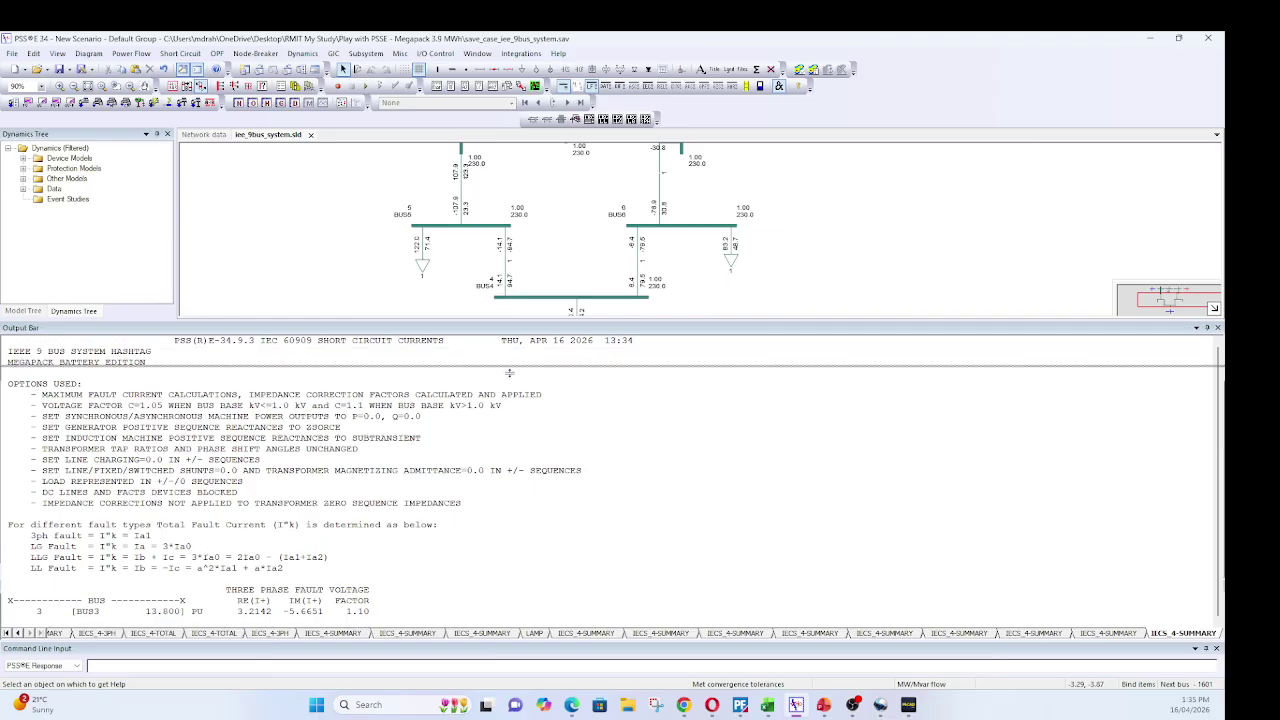
left_click_drag(510, 467, 488, 508)
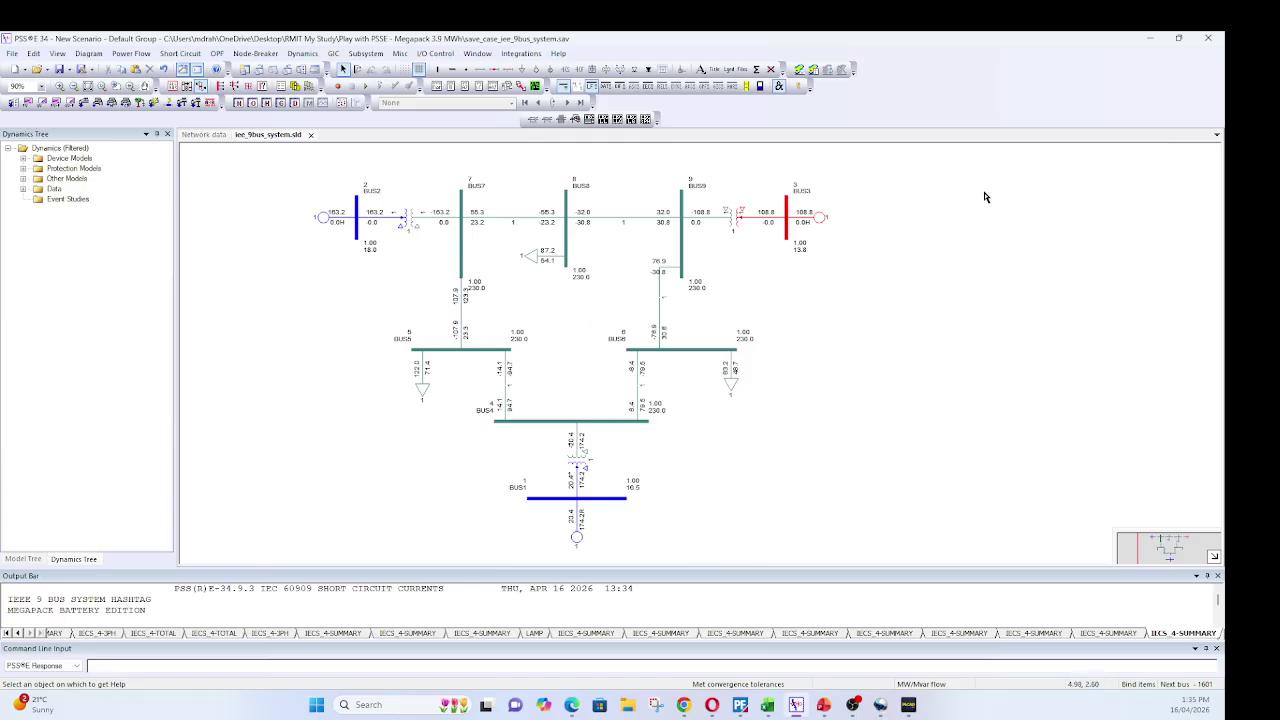
- Switch from PSS®E to DIgSILENT PowerFactory with the ieee_9_bus_model_network diagram
left_click(1151, 41)
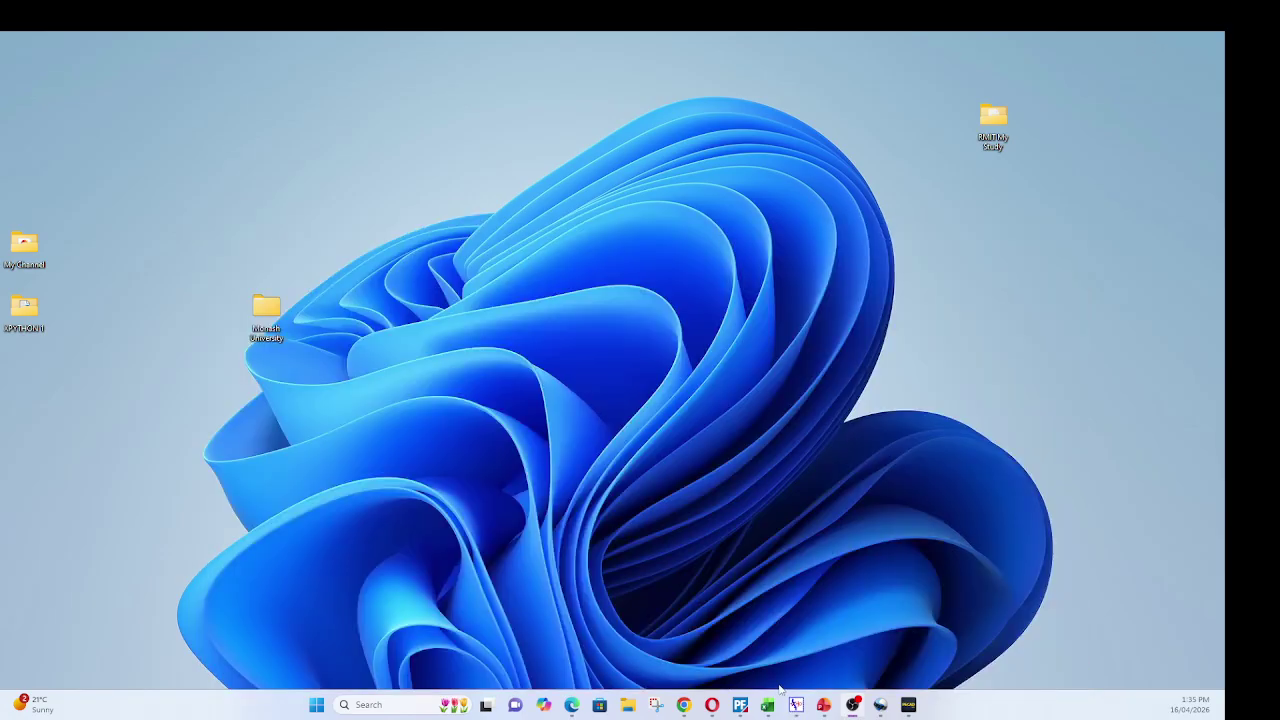
left_click(740, 704)
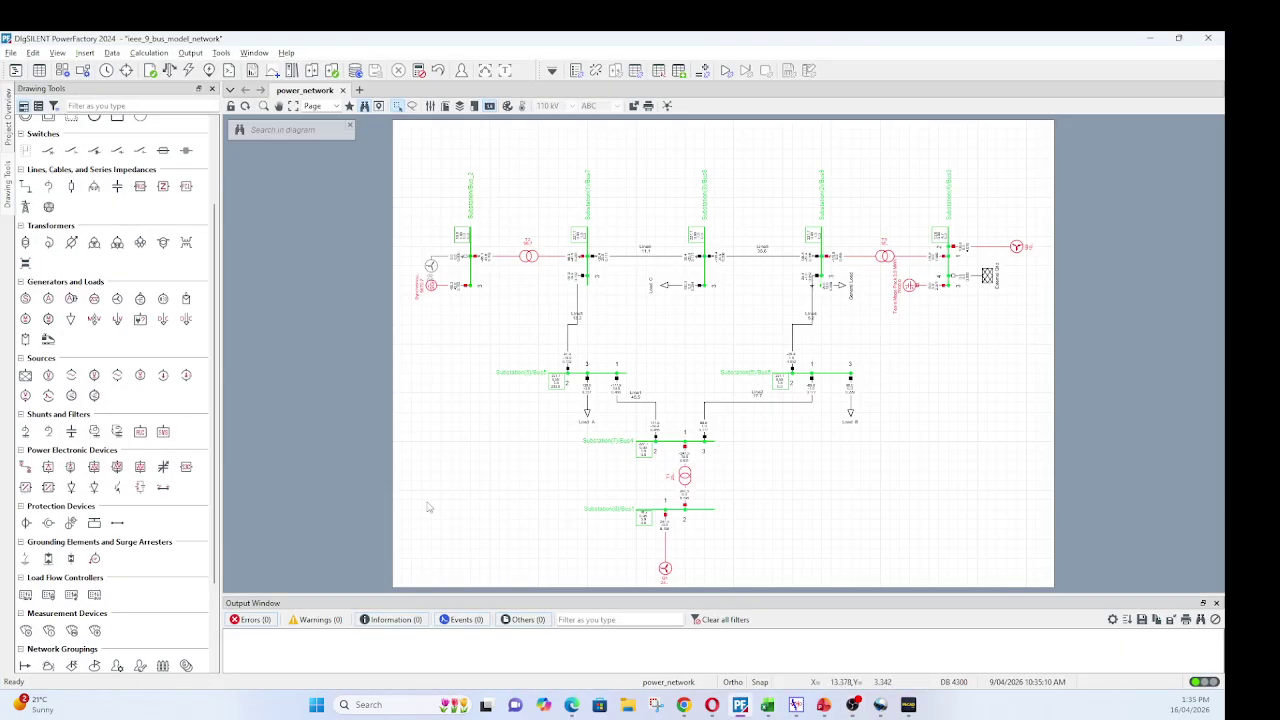
left_click_drag(525, 598, 537, 634)
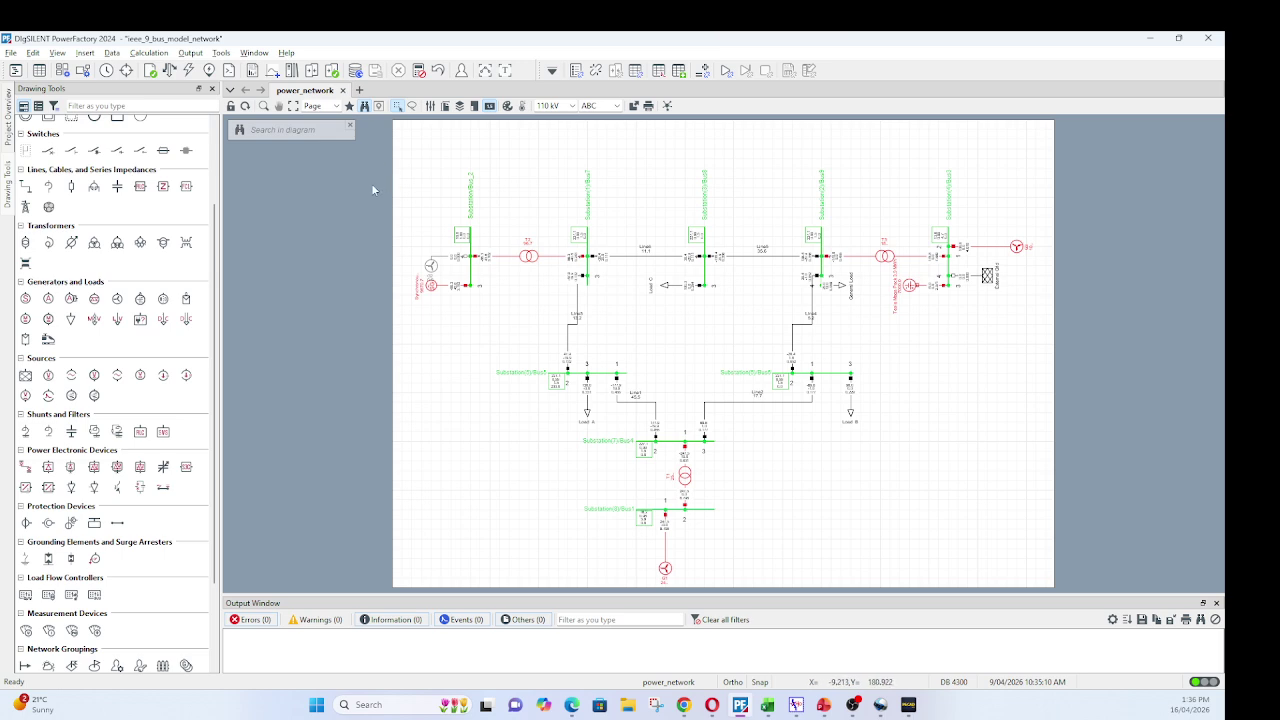
- Open the short-circuit calculation settings and choose 3-Phase Short-Circuit as the fault type for the IEC 60909 method
left_click(150, 53)
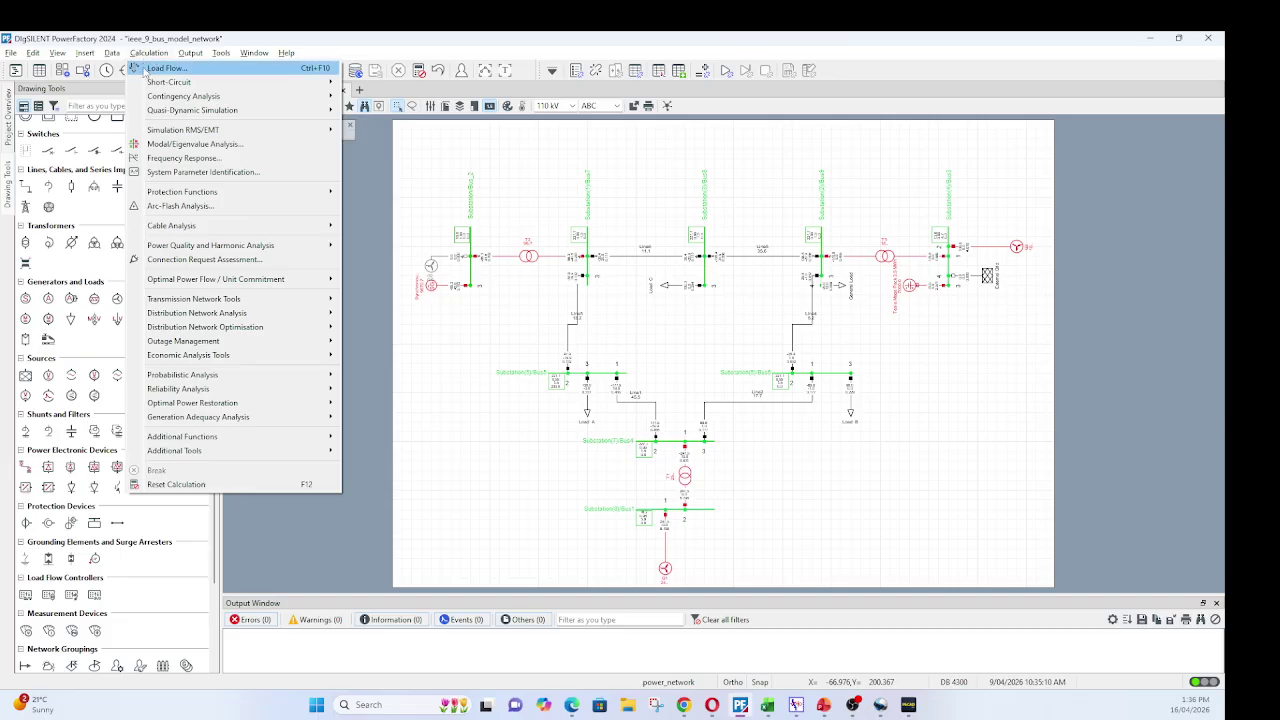
mouse_move(163, 85)
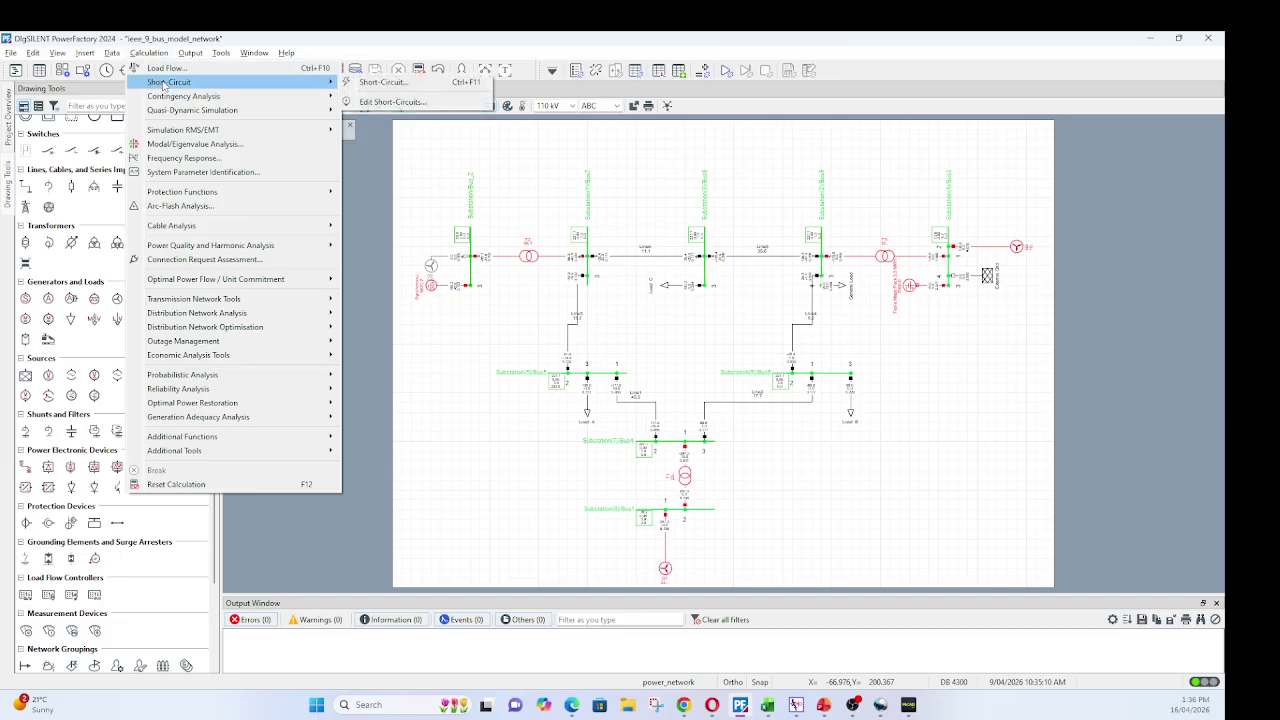
left_click(380, 84)
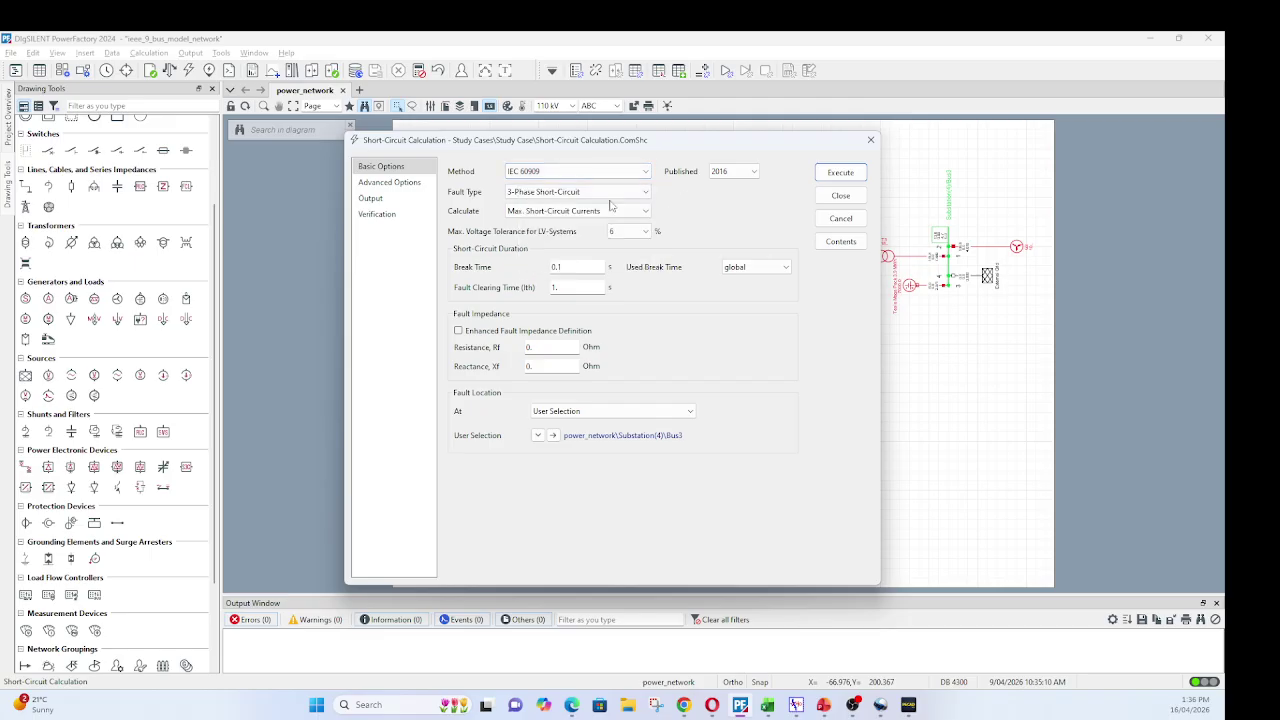
left_click(556, 197)
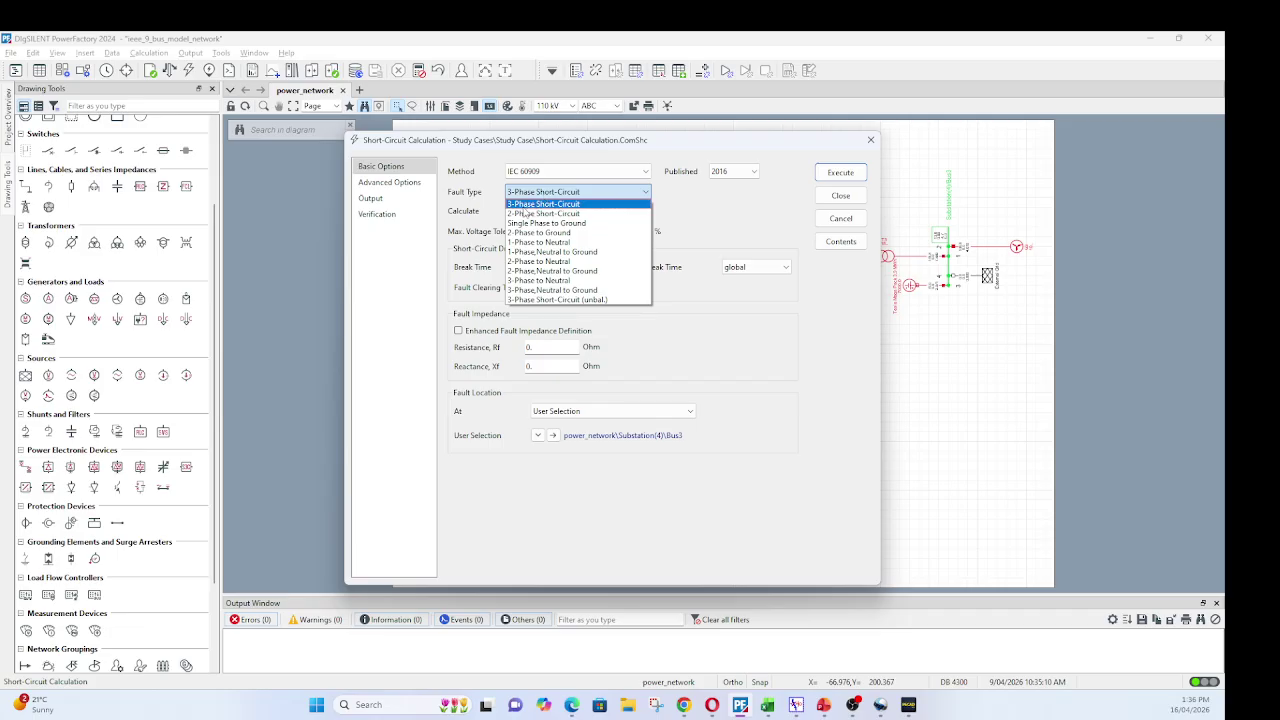
left_click(562, 205)
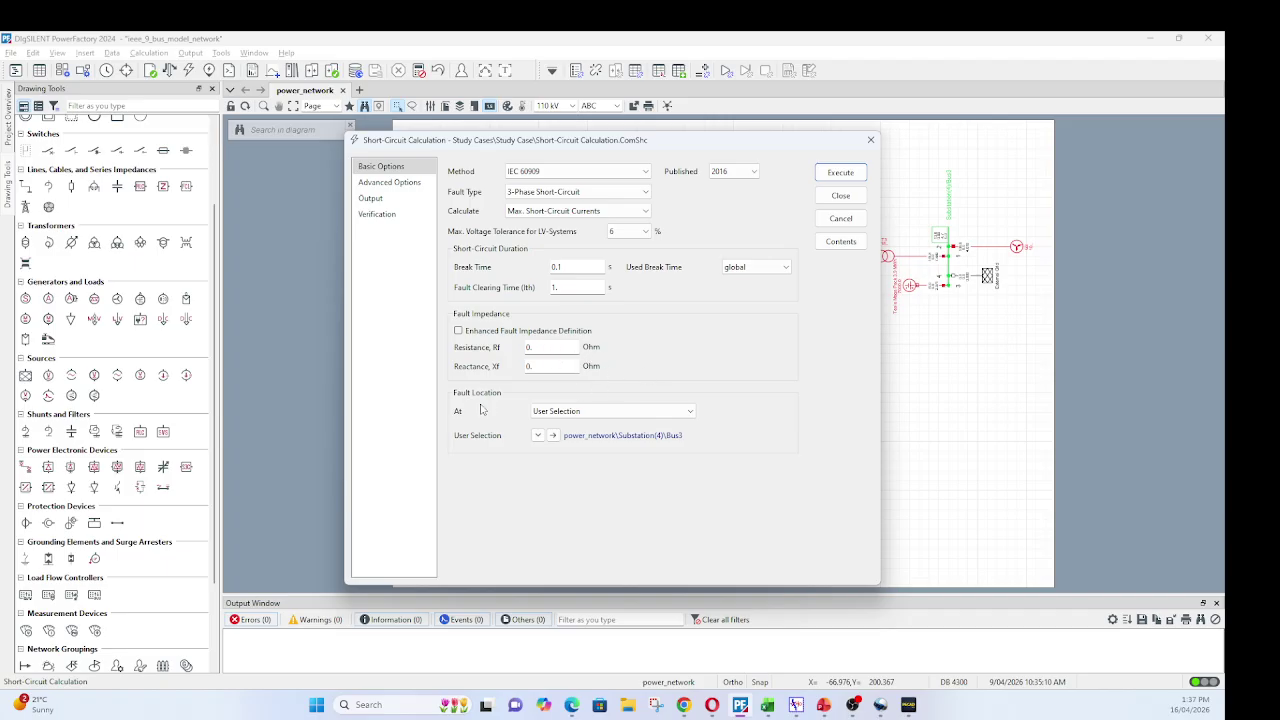
- Set the fault location to All Busbars and execute the short-circuit calculation
left_click(550, 415)
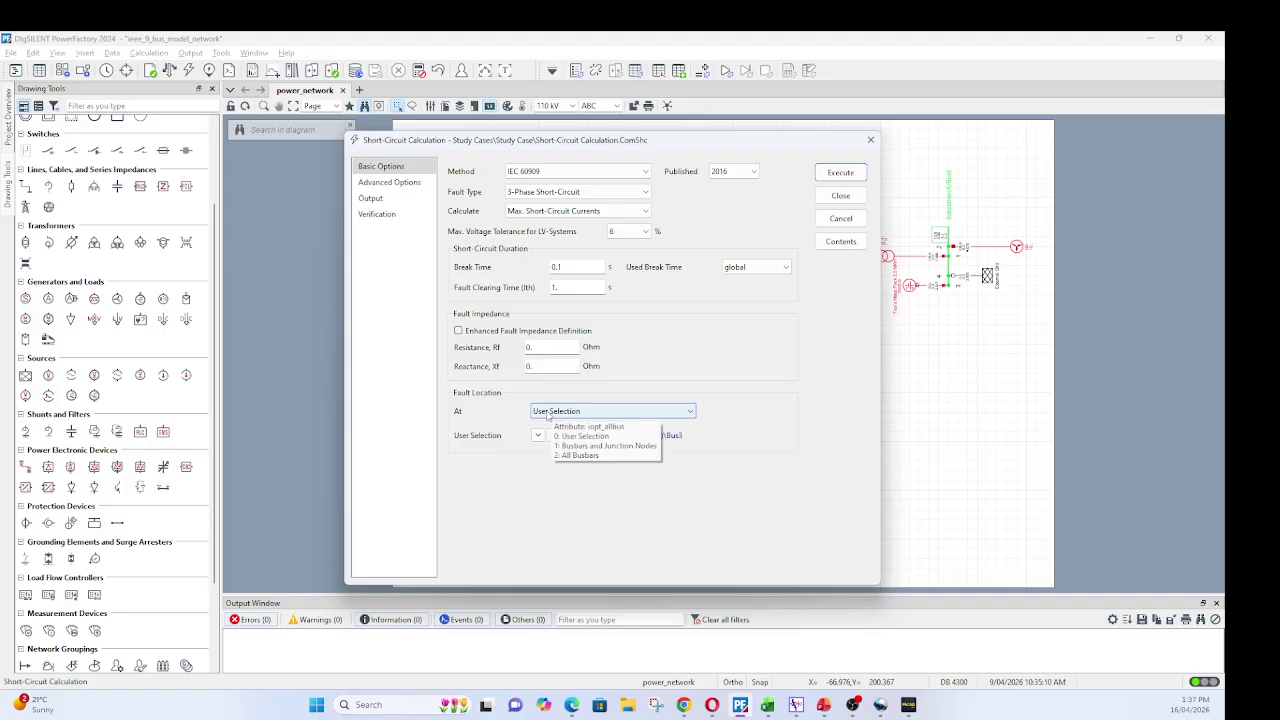
left_click(550, 415)
left_click(550, 415)
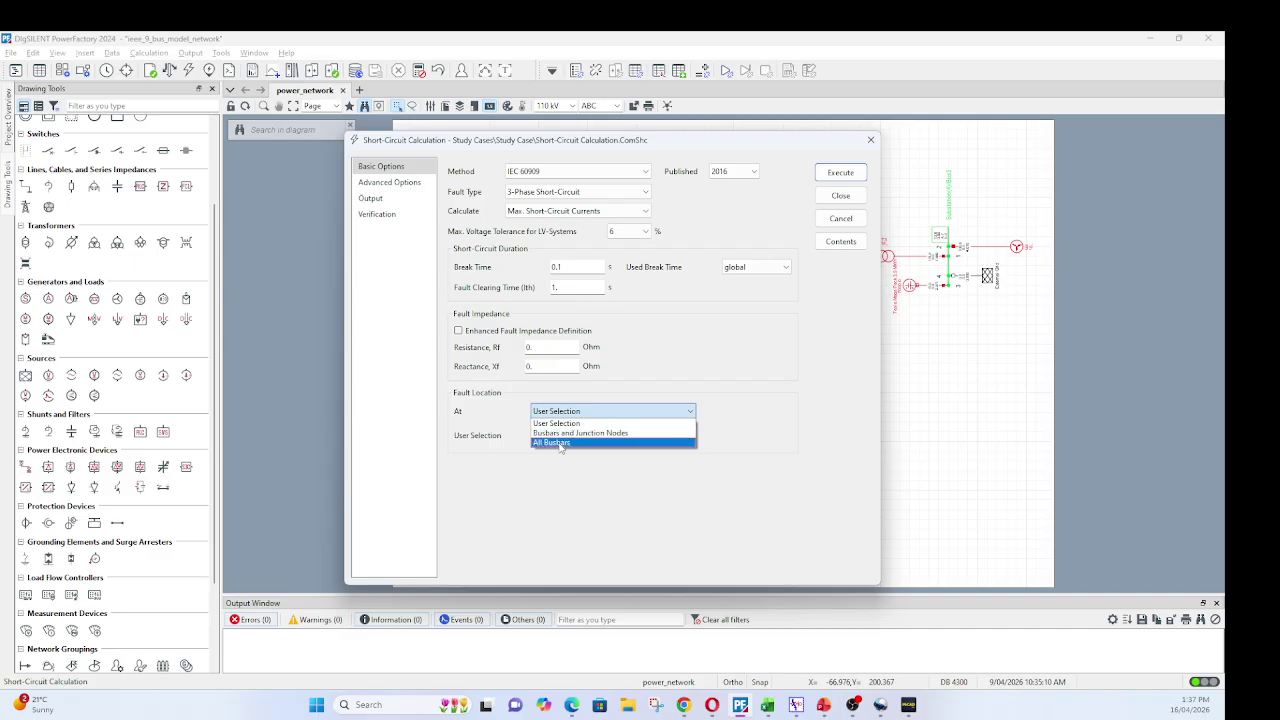
left_click(561, 443)
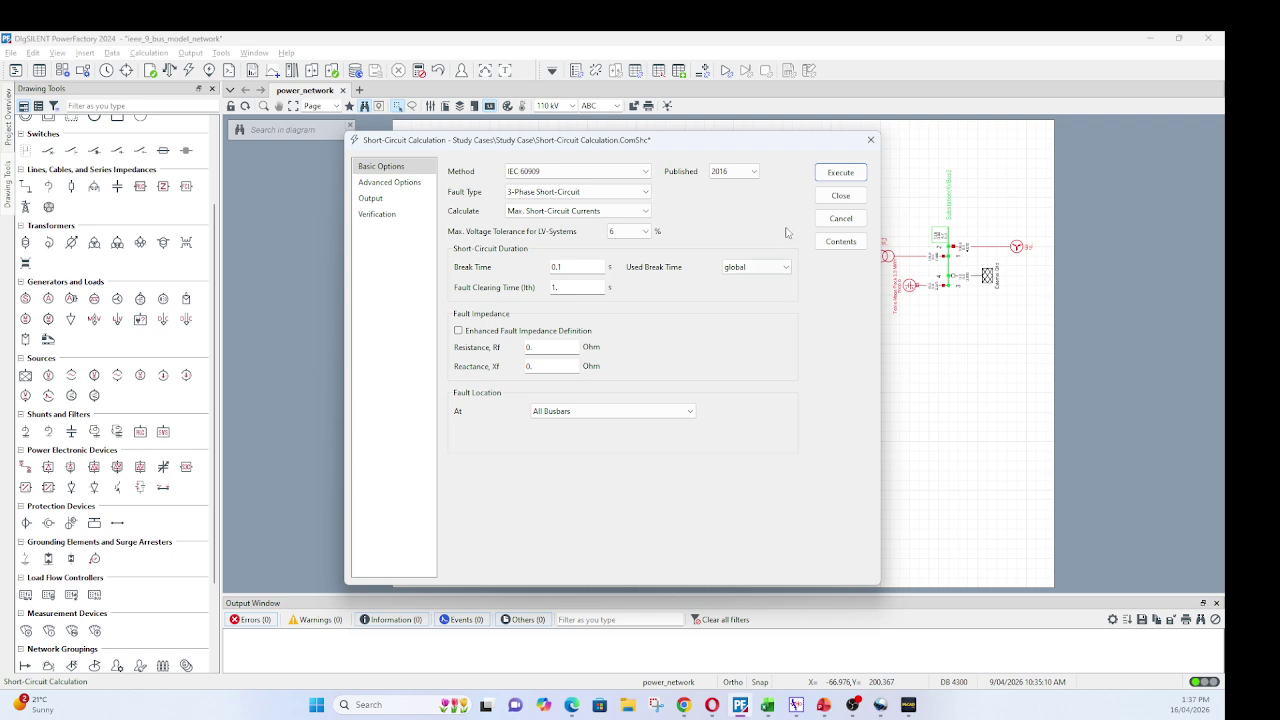
left_click(841, 173)
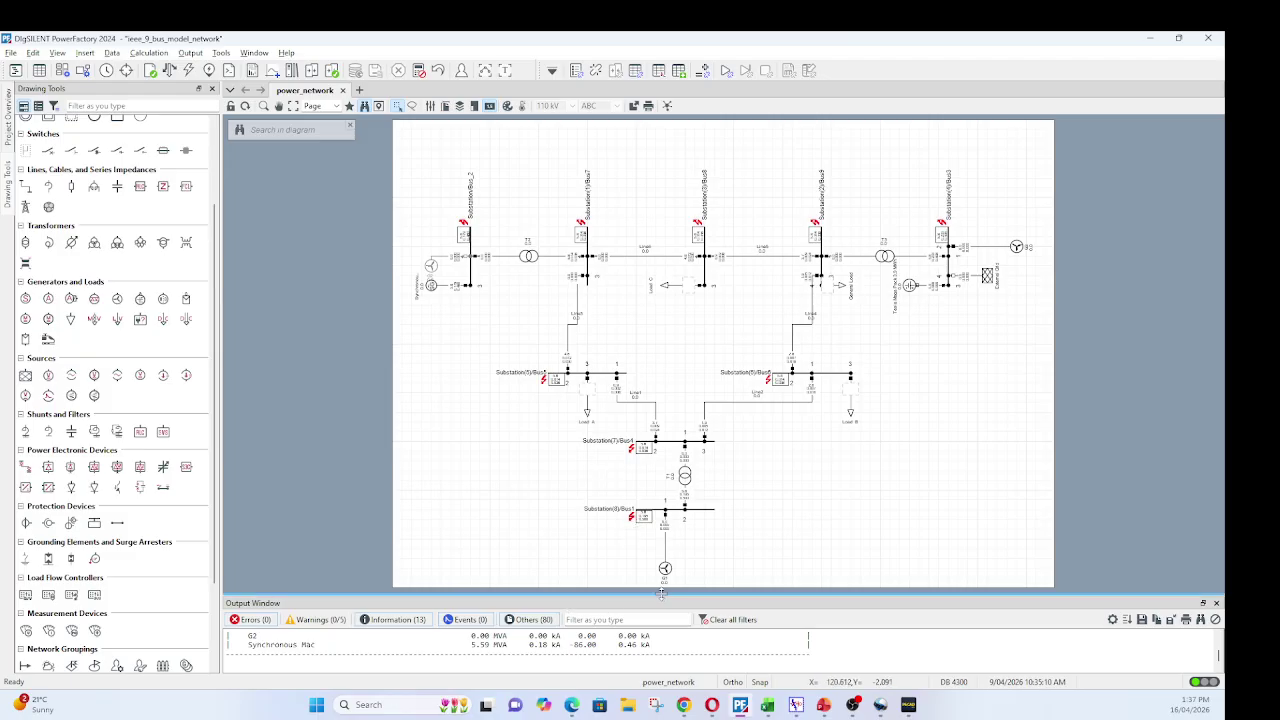
- Enlarge the output window and examine the IEC 60909 fault report for all busbars
left_click_drag(661, 594, 642, 270)
scroll(549, 393, "up", 15)
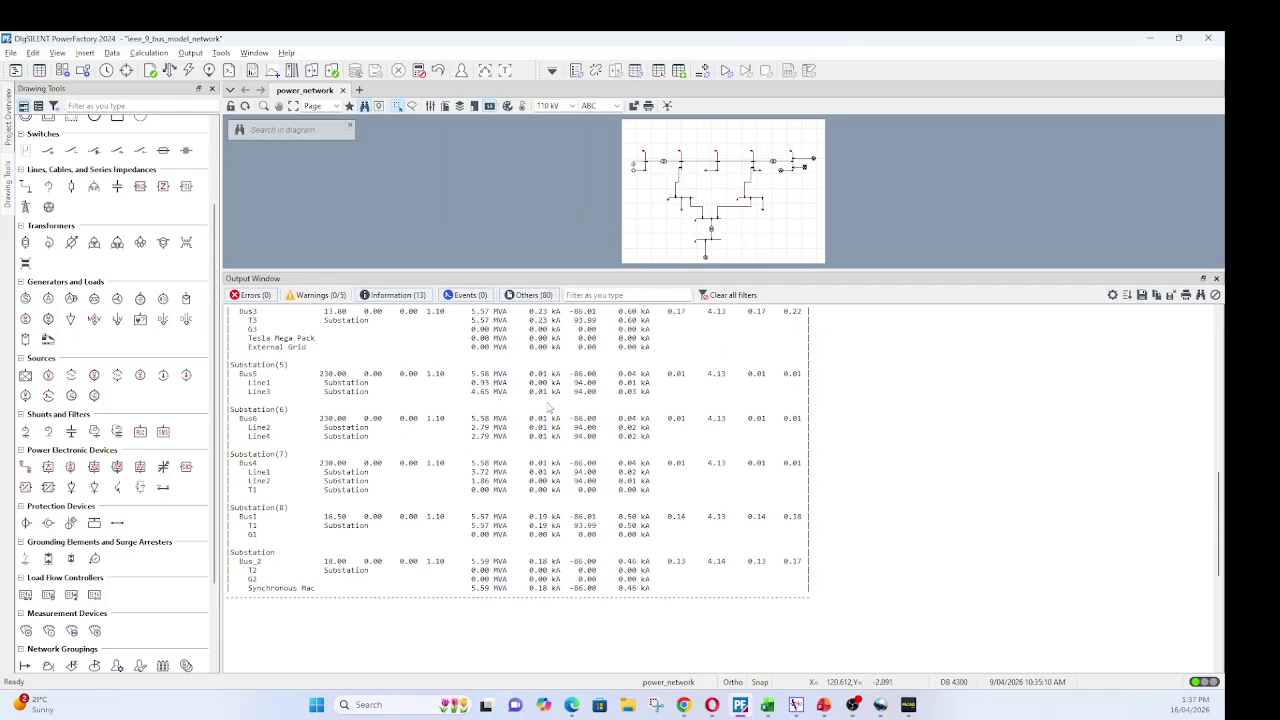
scroll(467, 480, "up", 3)
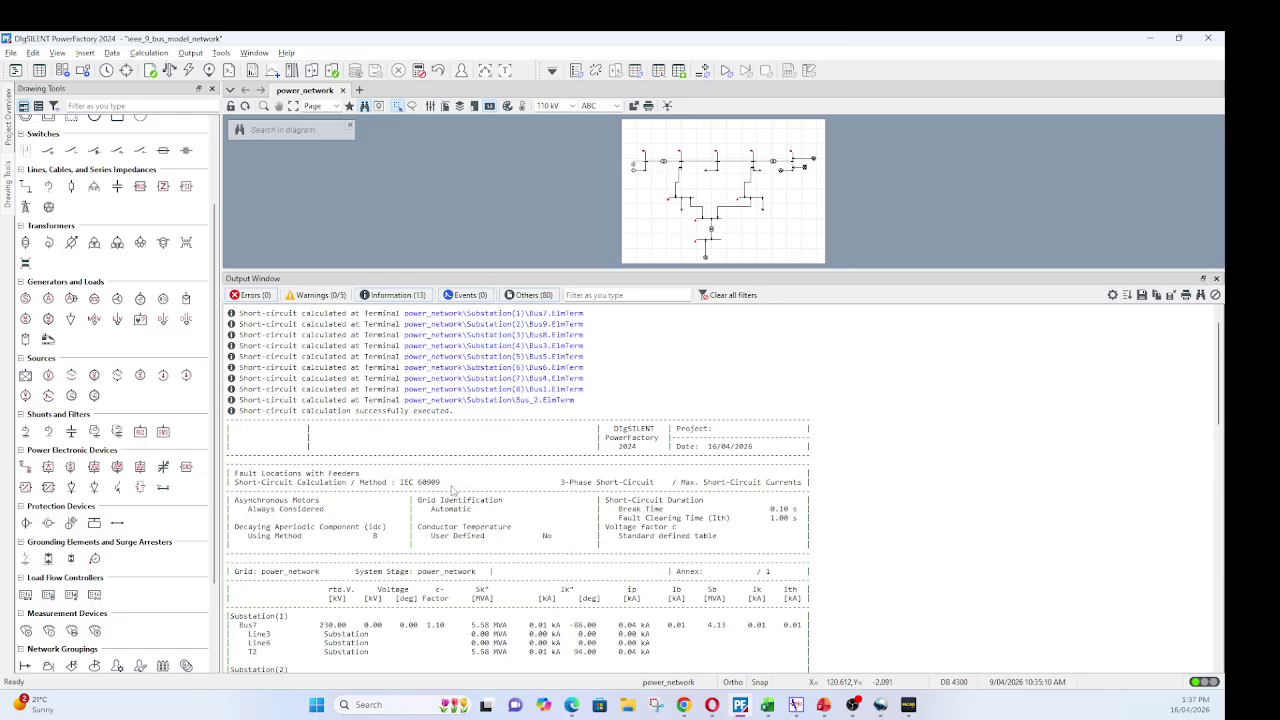
scroll(300, 448, "down", 6)
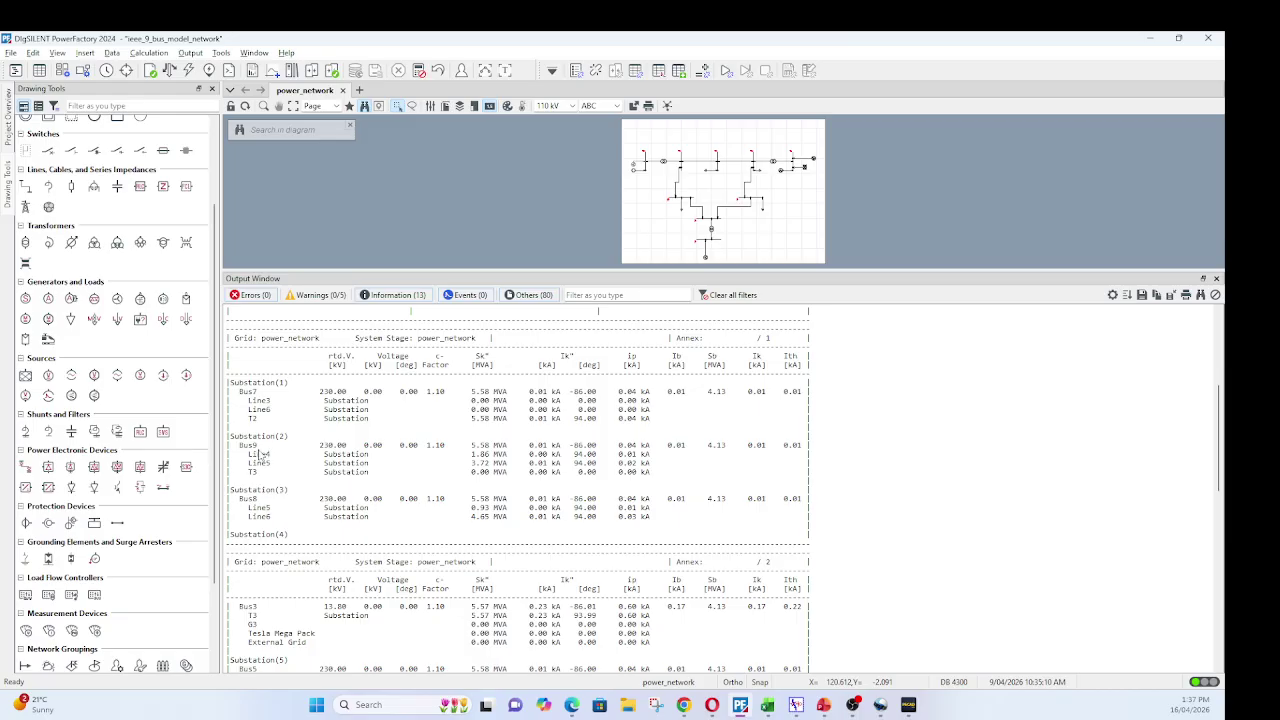
scroll(275, 460, "down", 4)
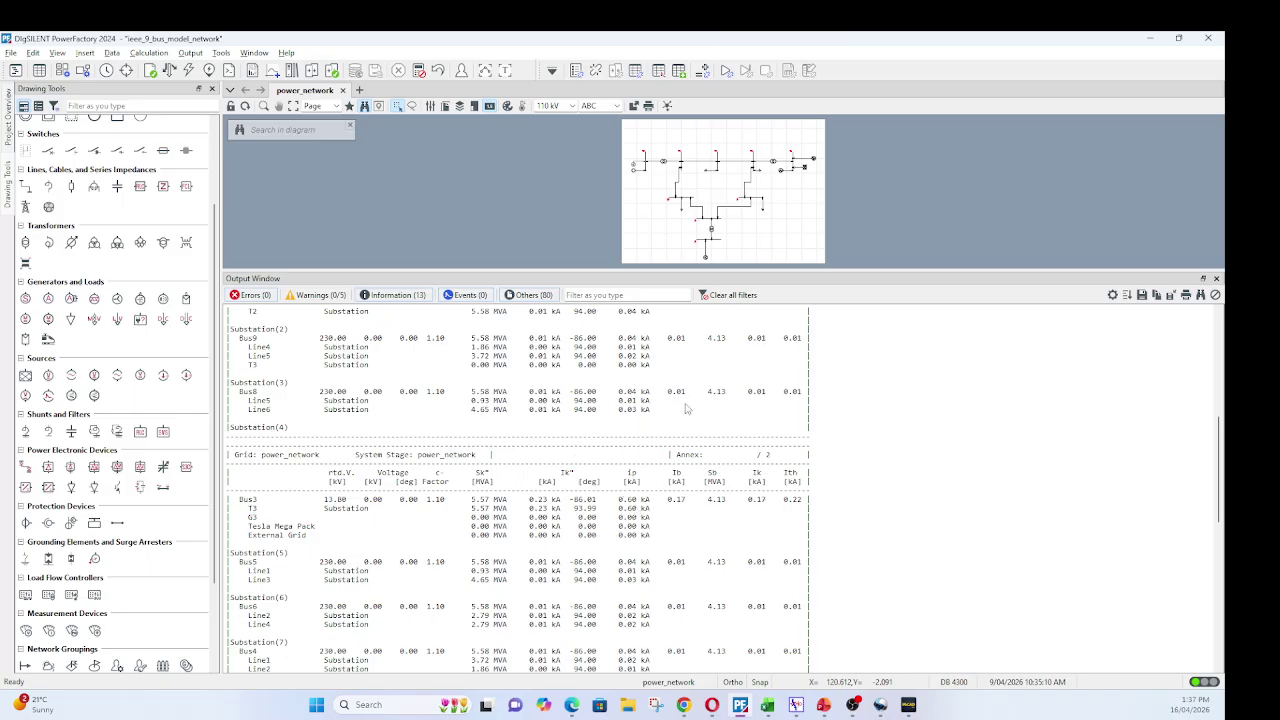
- Clear all messages from the output window and shrink it to give the network diagram its space back
right_click(847, 397)
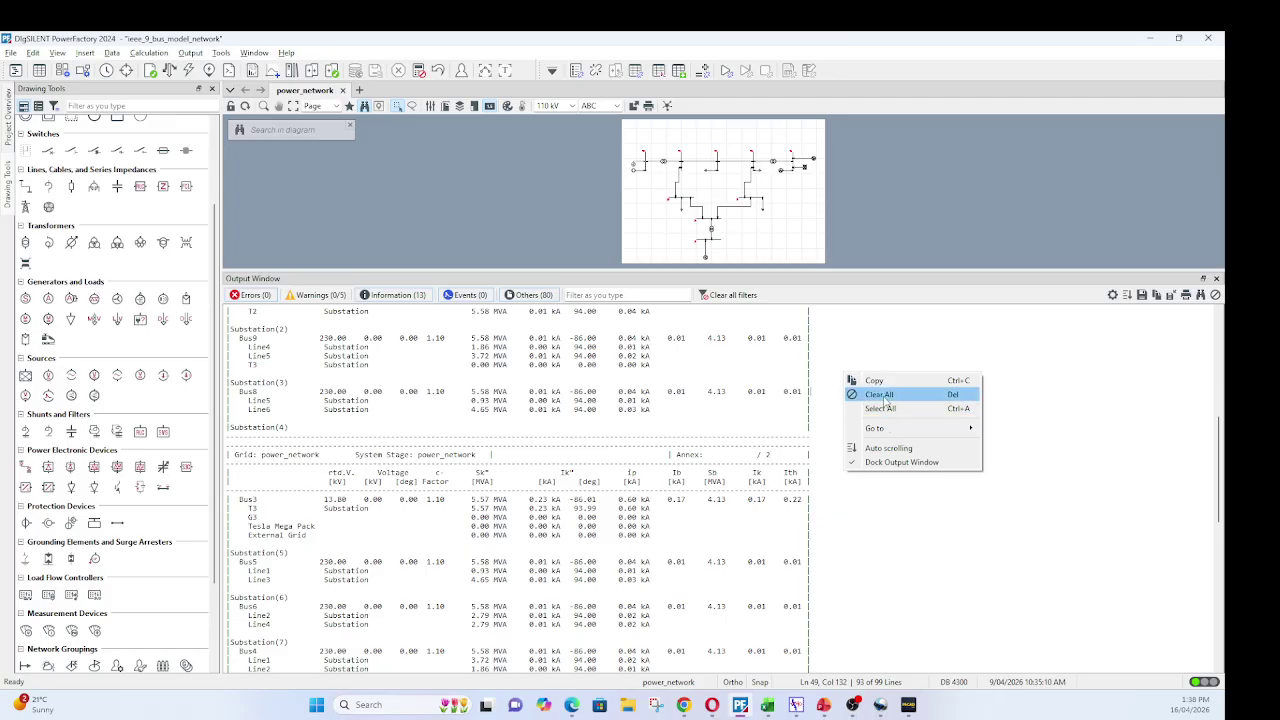
left_click(886, 396)
left_click(664, 395)
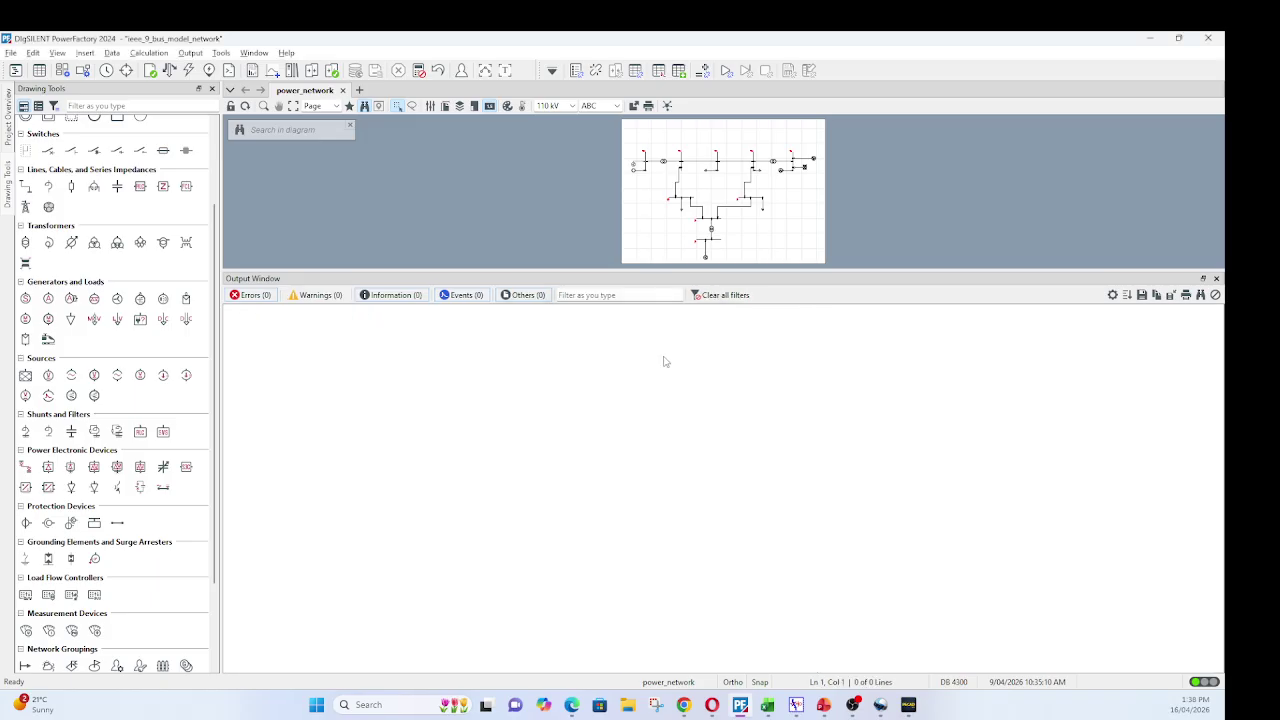
left_click_drag(675, 279, 675, 581)
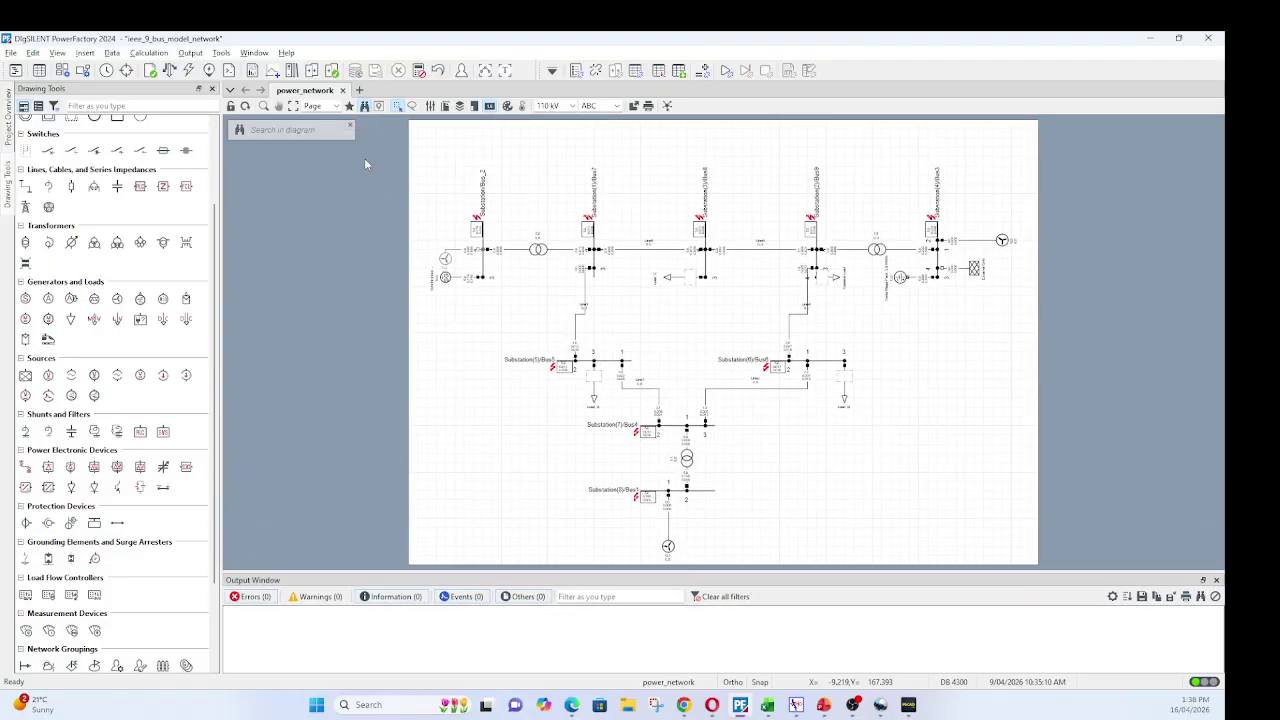
- In the short-circuit calculation settings, change the fault location to User Selection and reset the stored bus
left_click(155, 52)
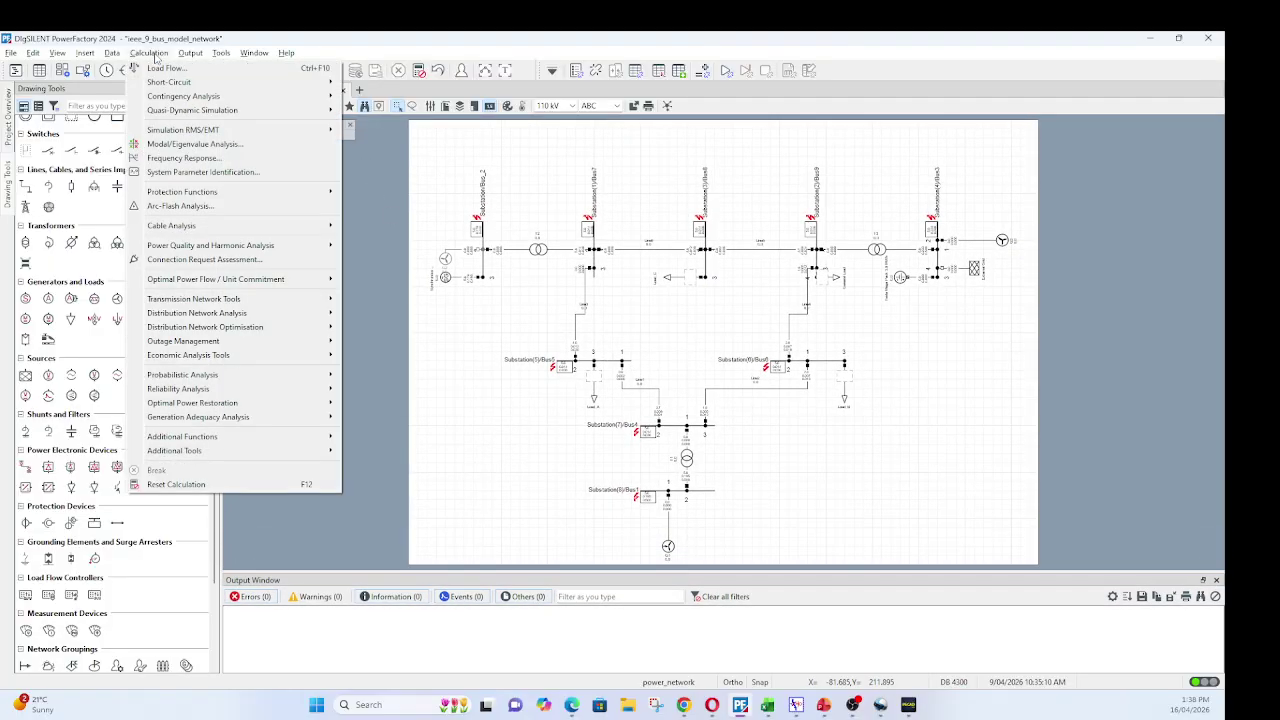
mouse_move(170, 85)
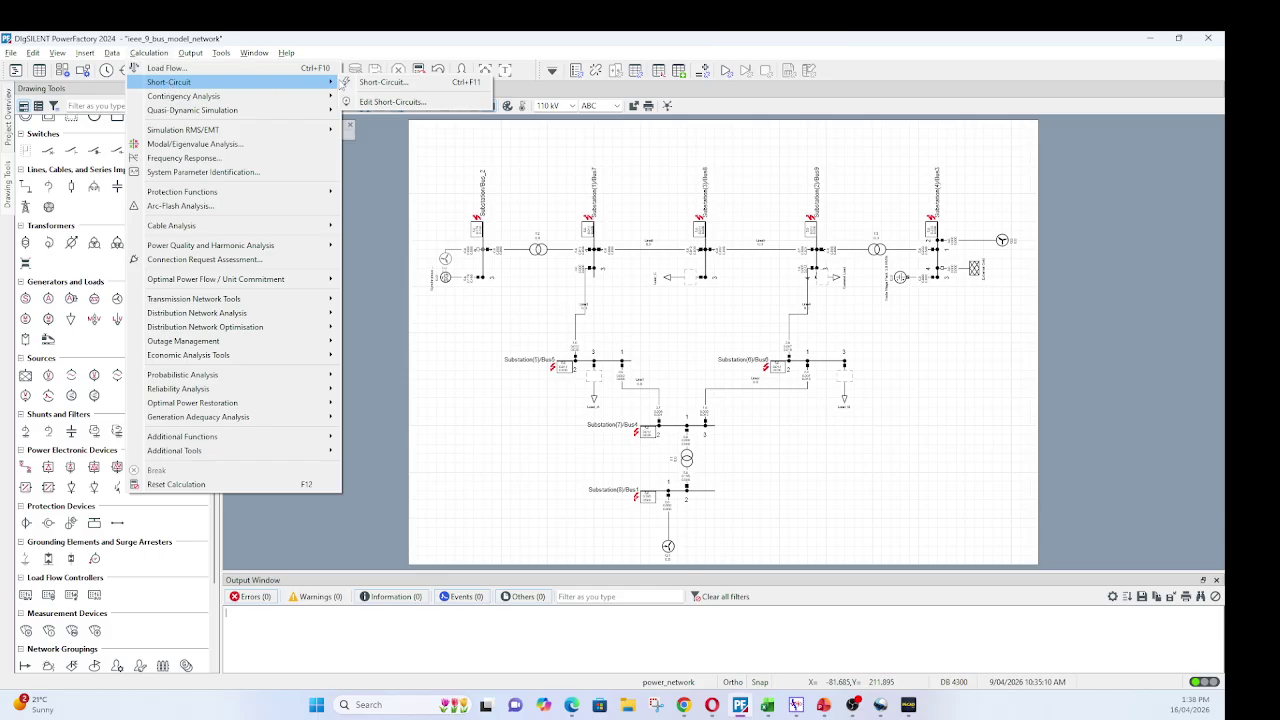
left_click(377, 84)
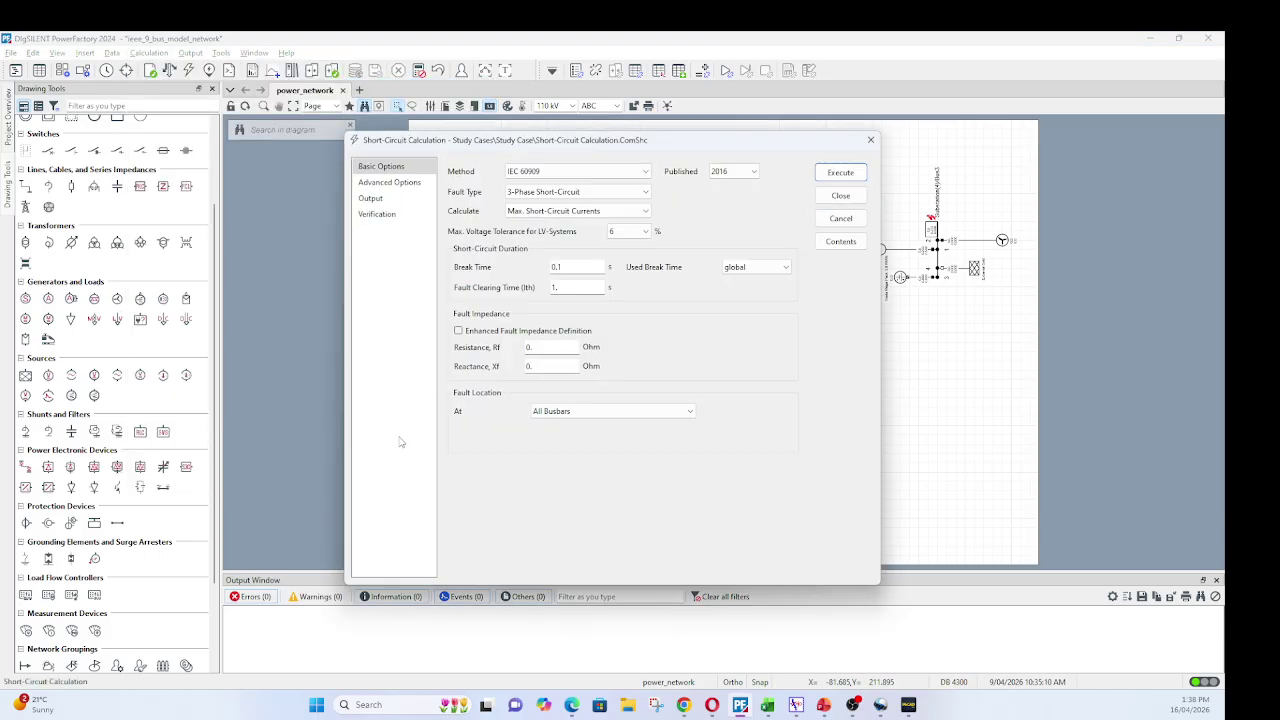
left_click(573, 415)
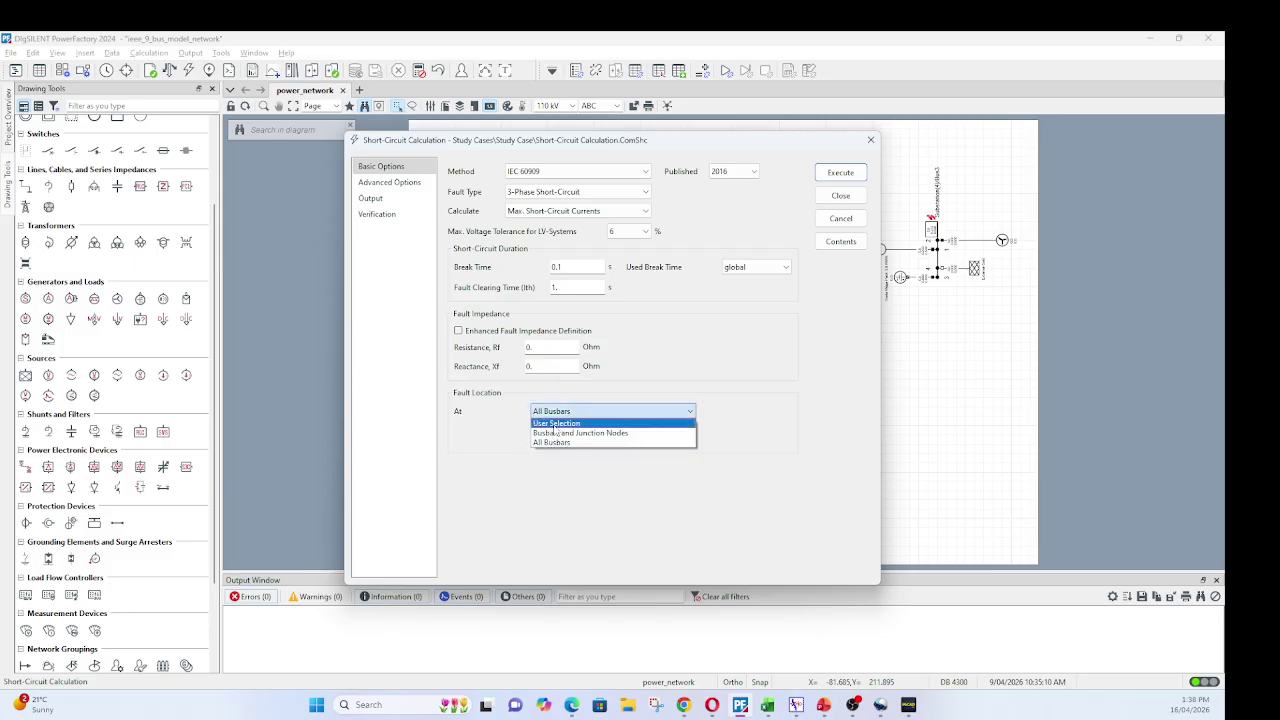
left_click(562, 424)
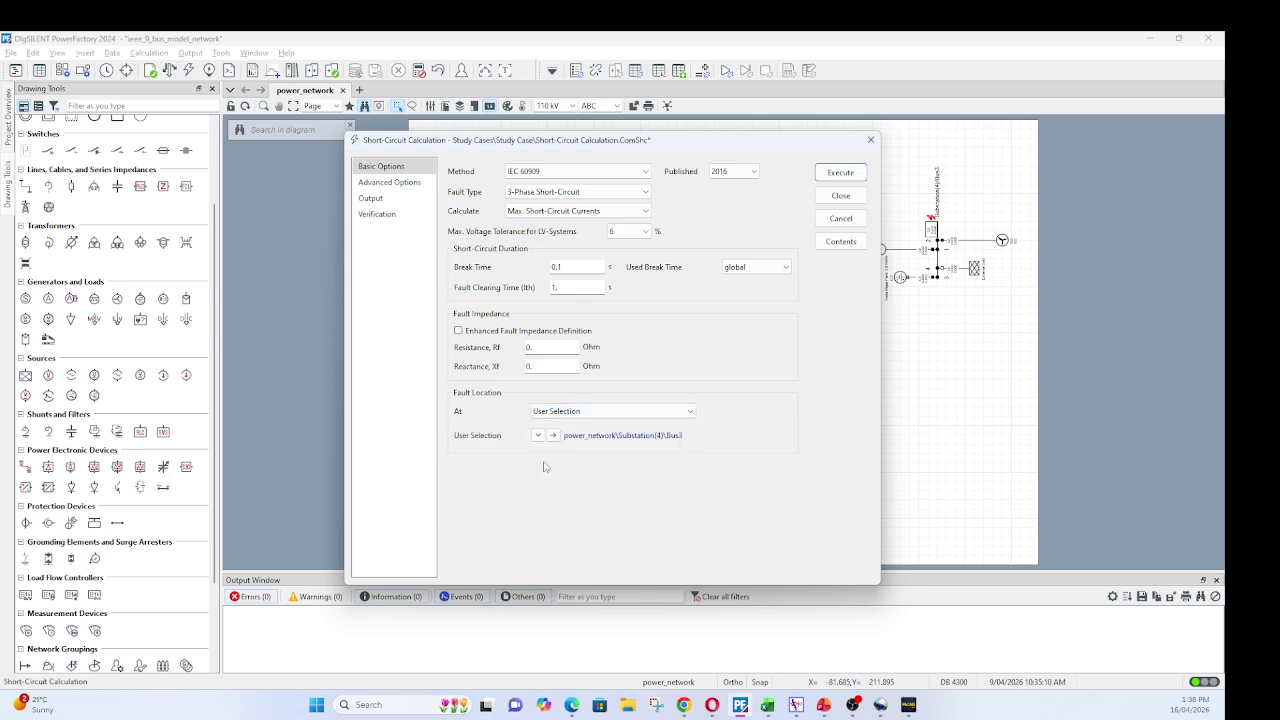
left_click(538, 435)
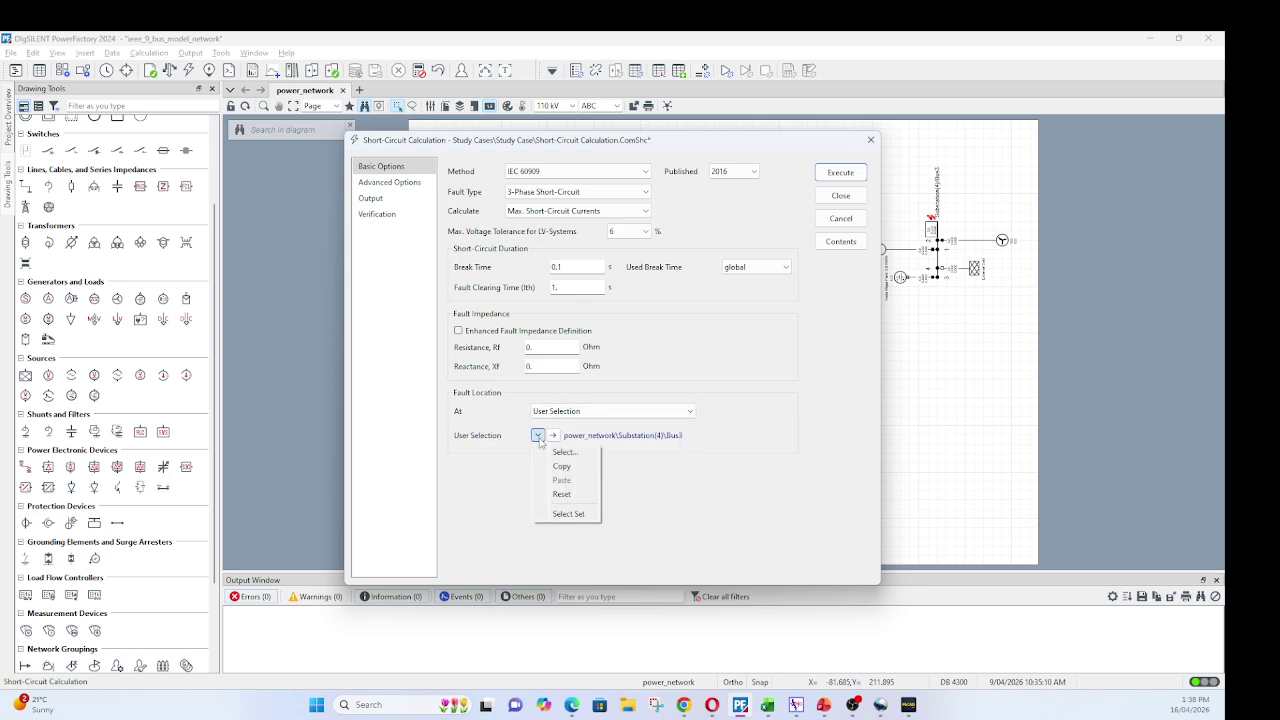
left_click(563, 497)
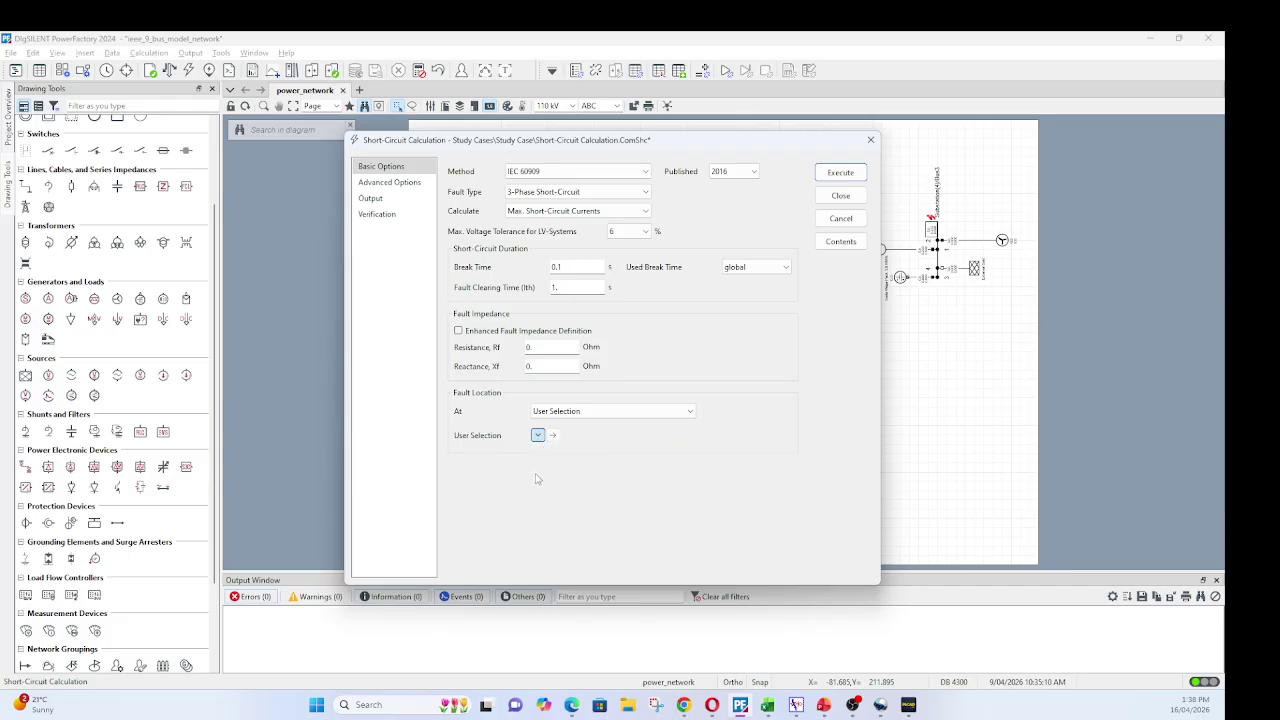
- Select Bus3 in Substation(4) of power_network as the fault location
left_click(538, 436)
left_click(563, 453)
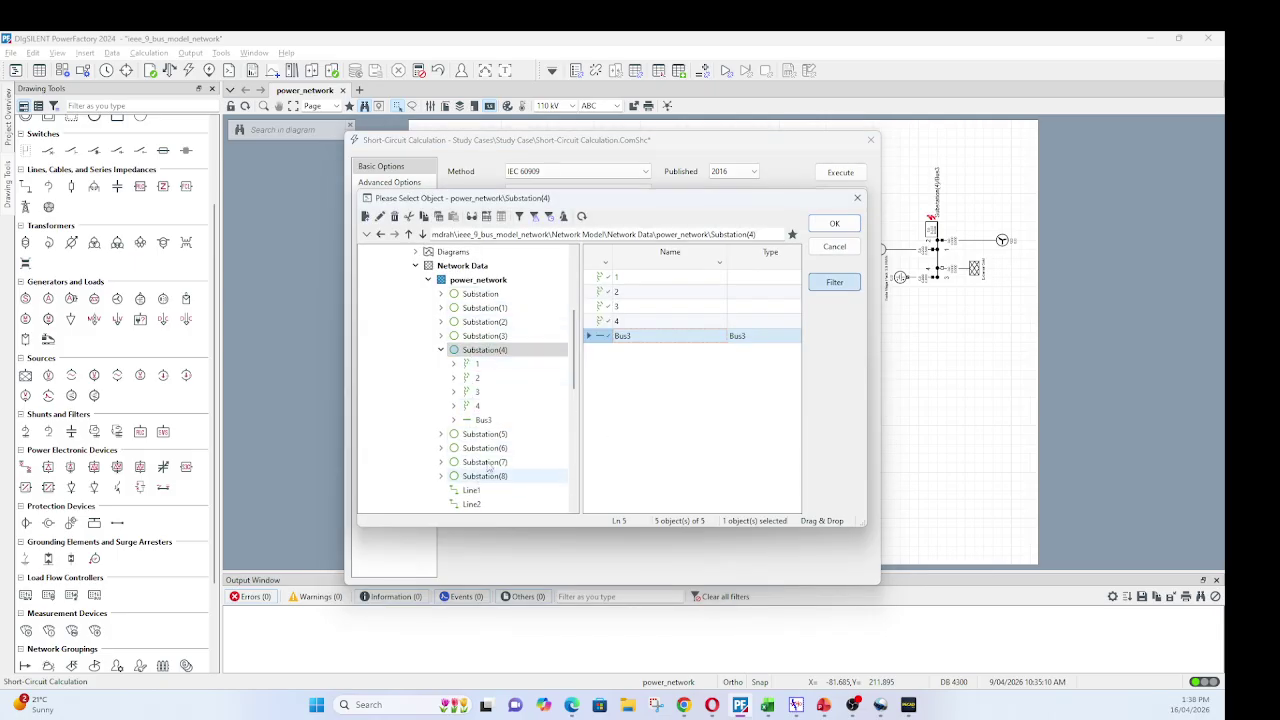
left_click(488, 354)
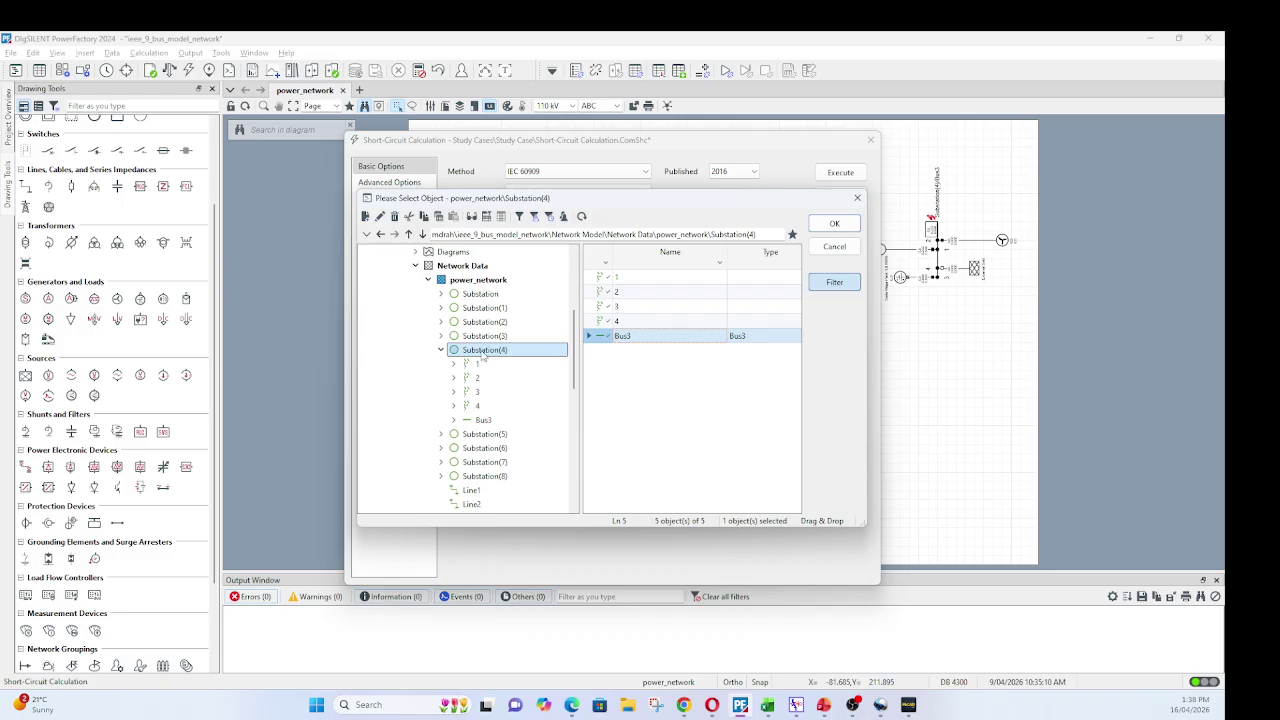
left_click(484, 421)
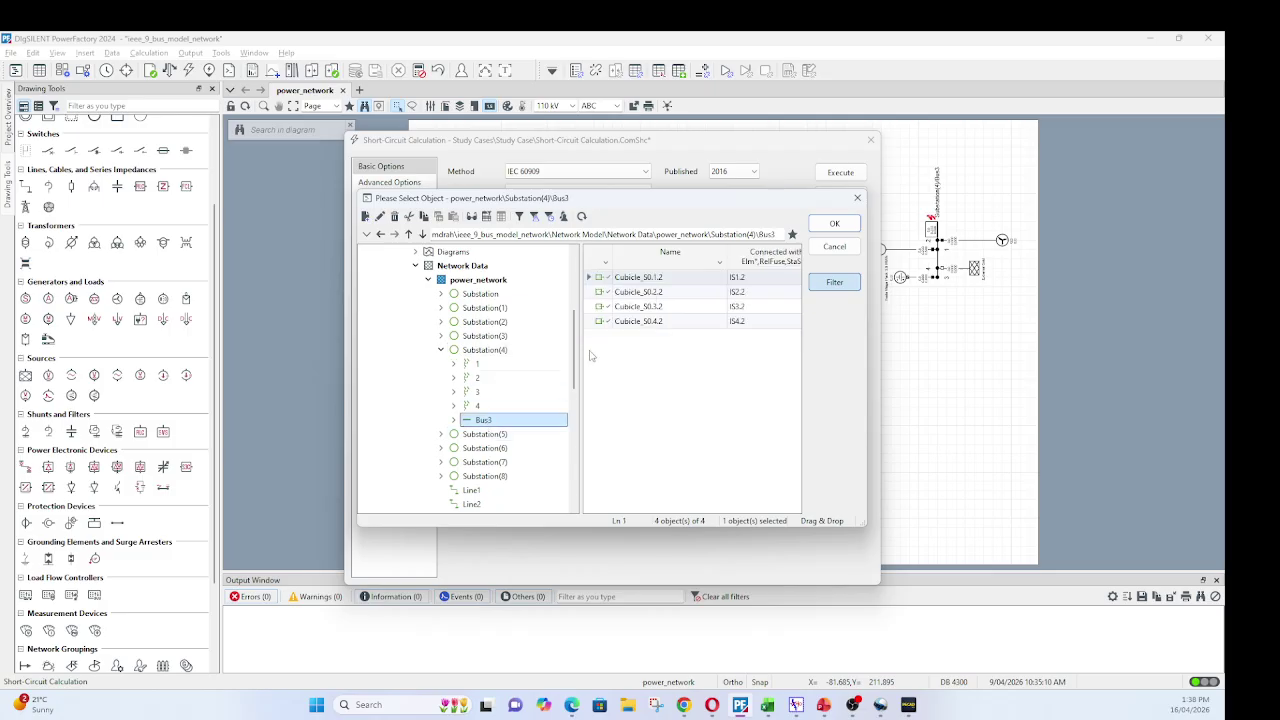
left_click(835, 224)
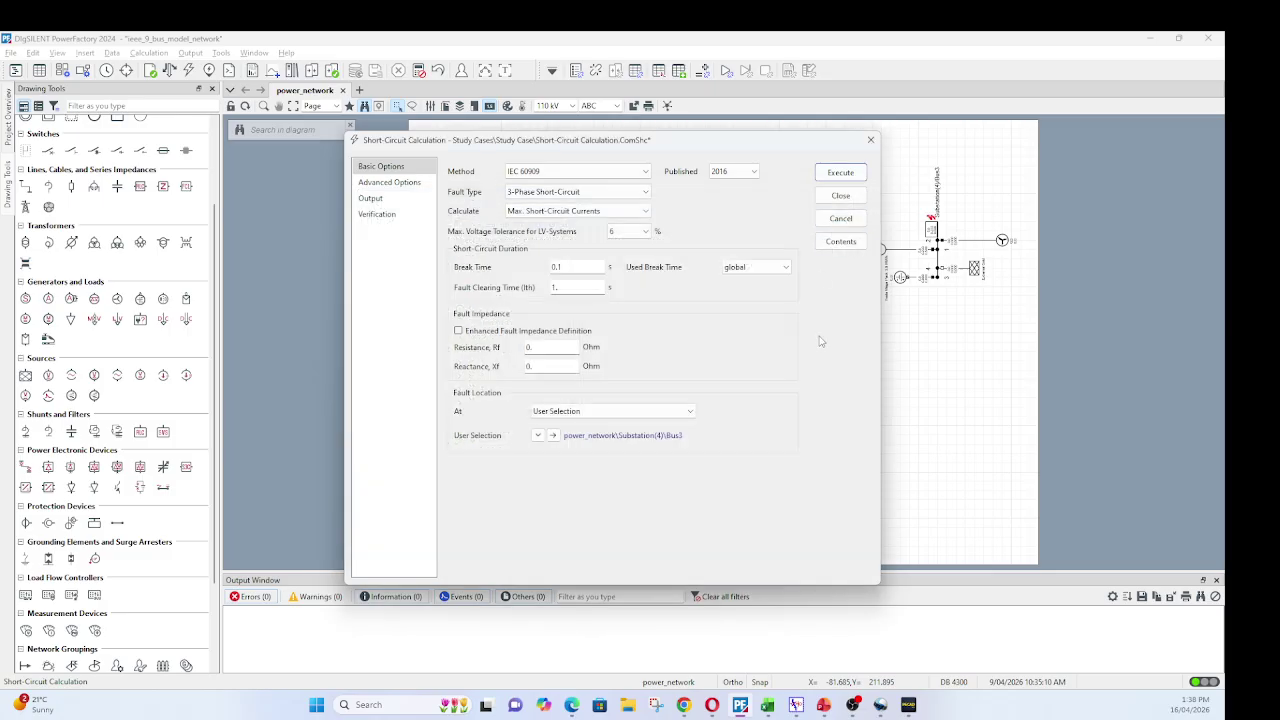
- Execute the short-circuit calculation for Bus3 and review its report in the enlarged output window, restoring the diagram view when done
left_click(840, 173)
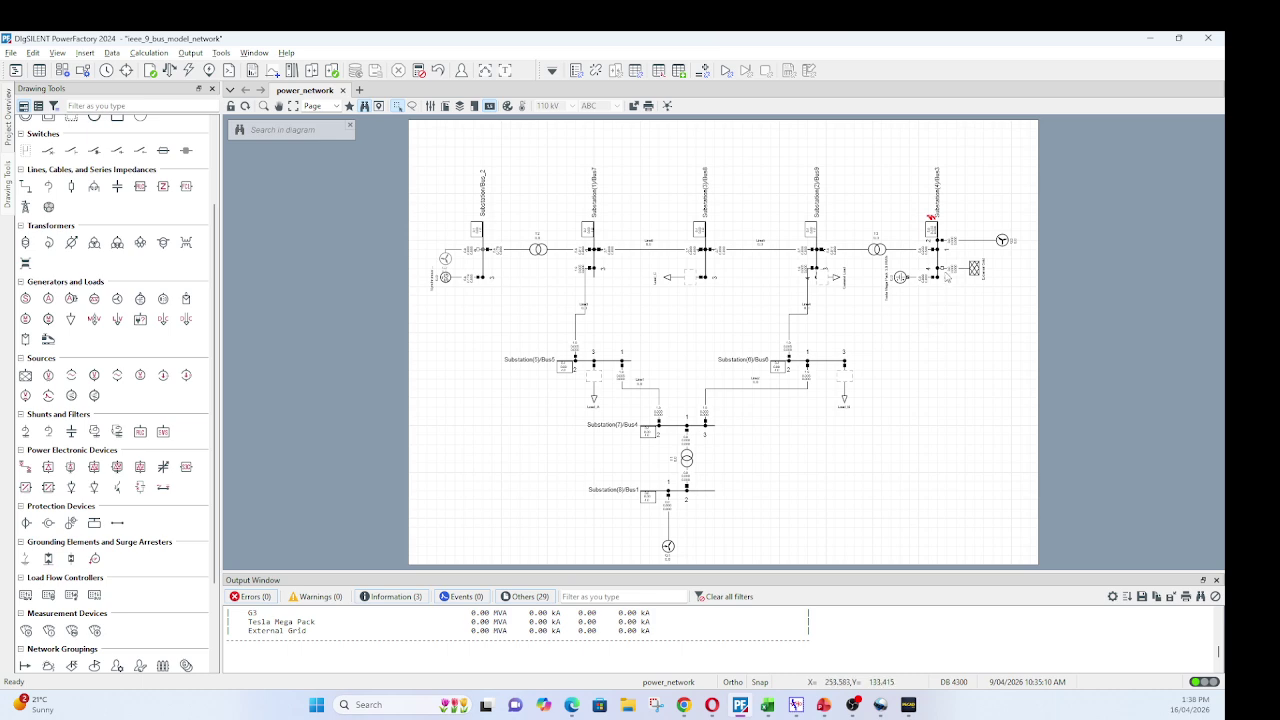
left_click_drag(737, 578, 676, 372)
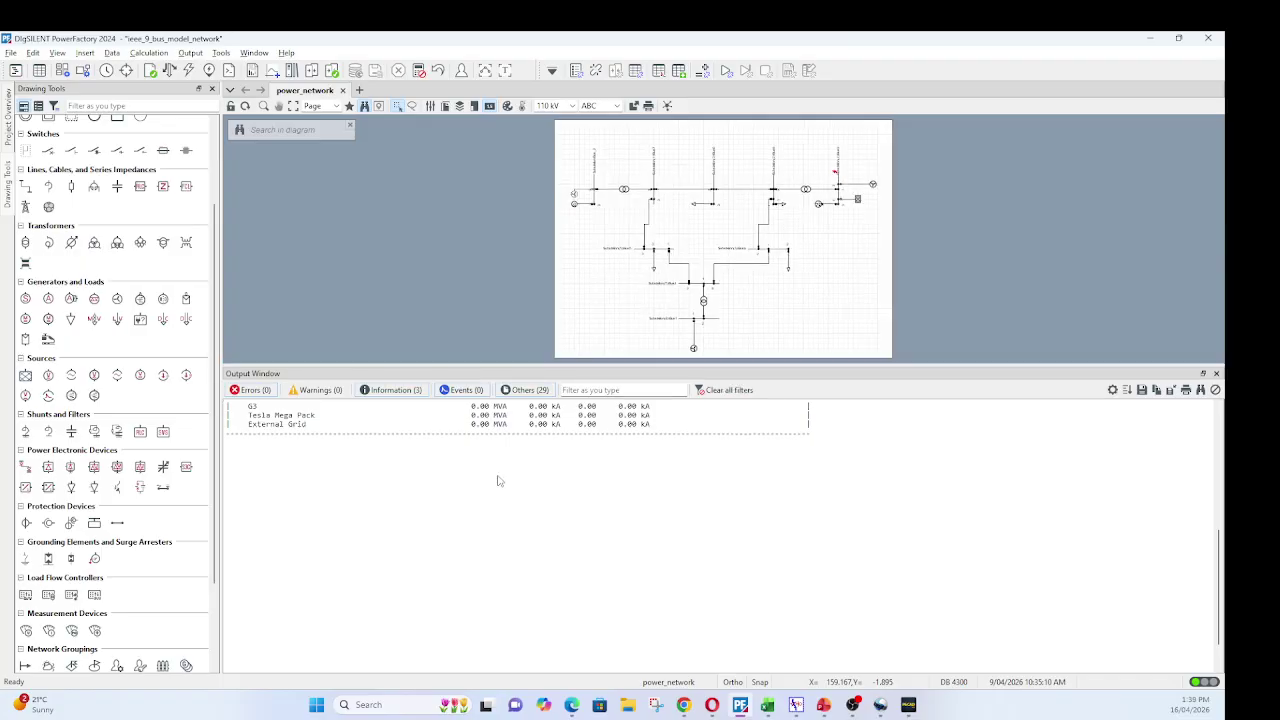
scroll(497, 481, "up", 6)
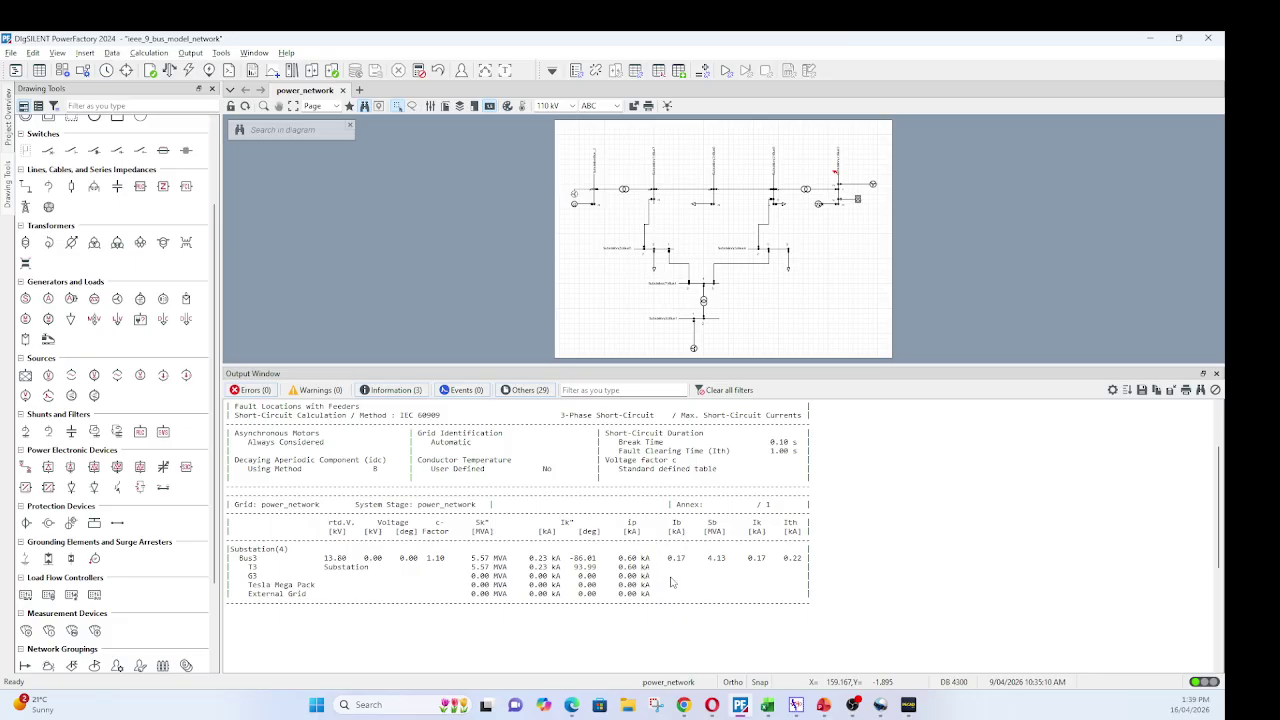
scroll(676, 583, "up", 3)
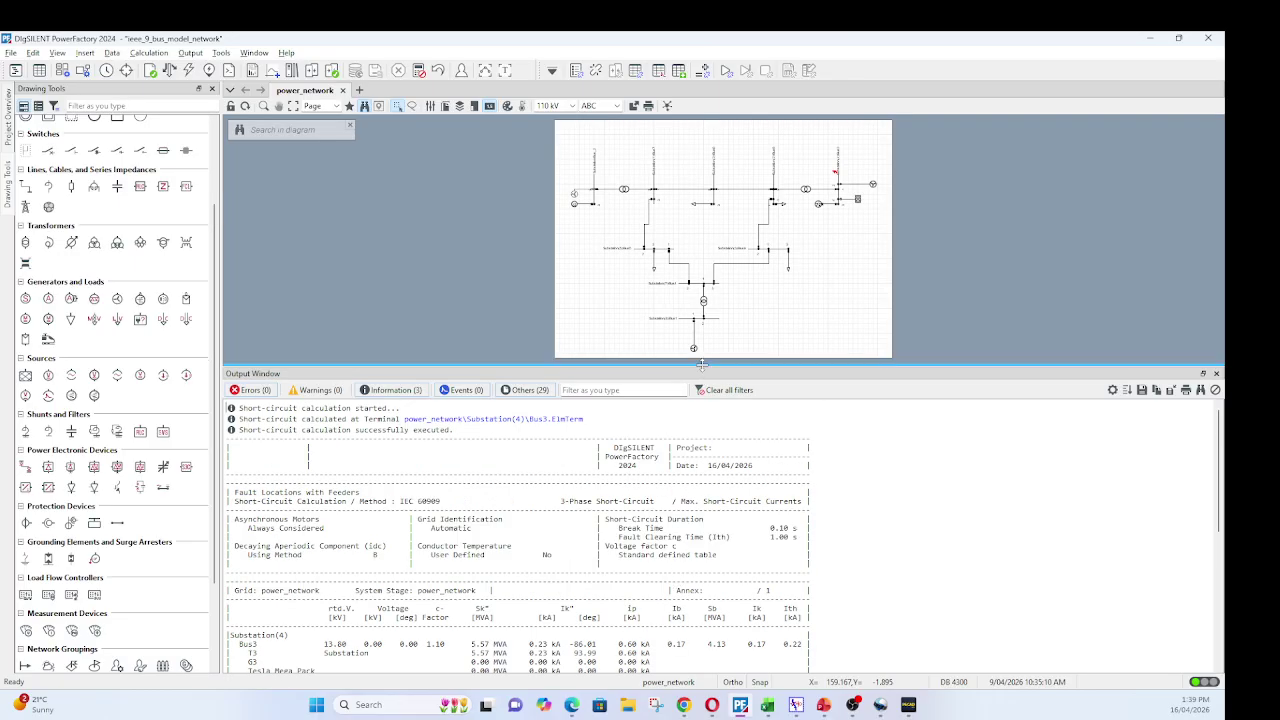
left_click_drag(700, 373, 705, 603)
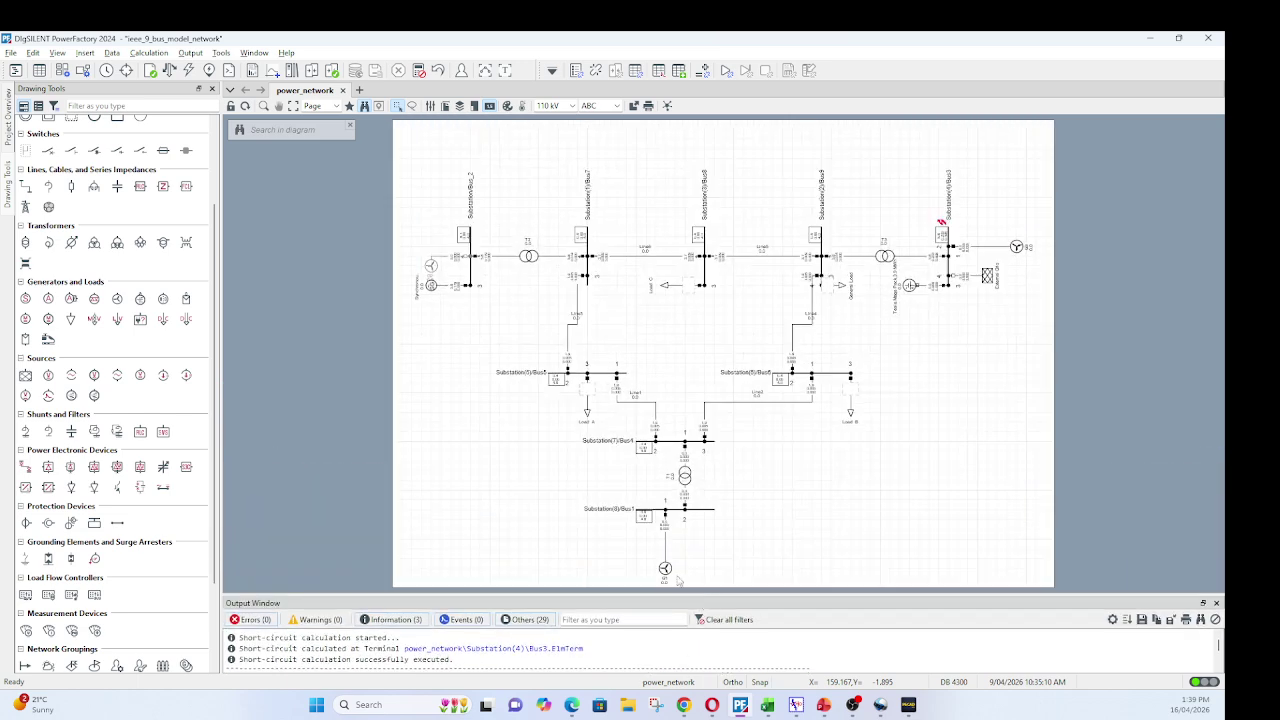